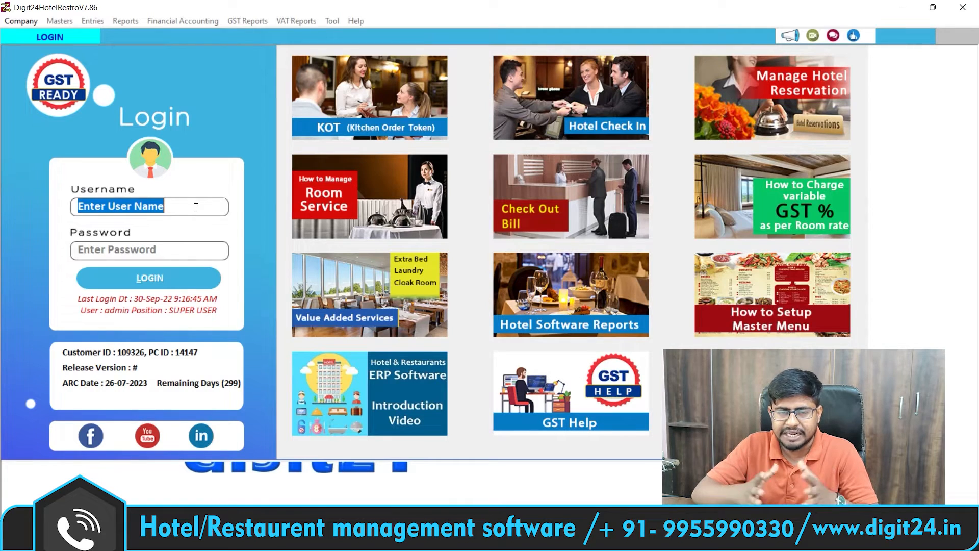
Step: Log in to the company with the user name and password to reach the main dashboard
text(1)
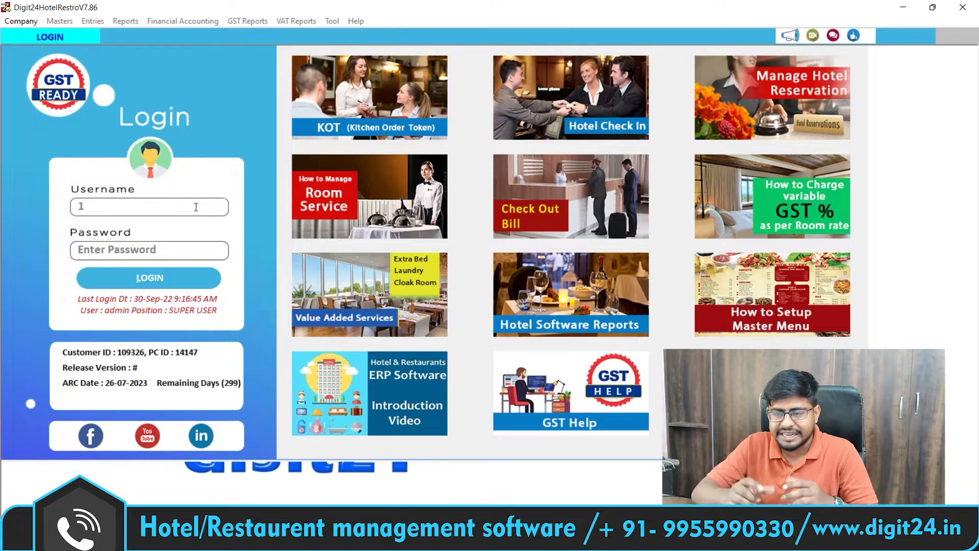
key(Tab)
text(1)
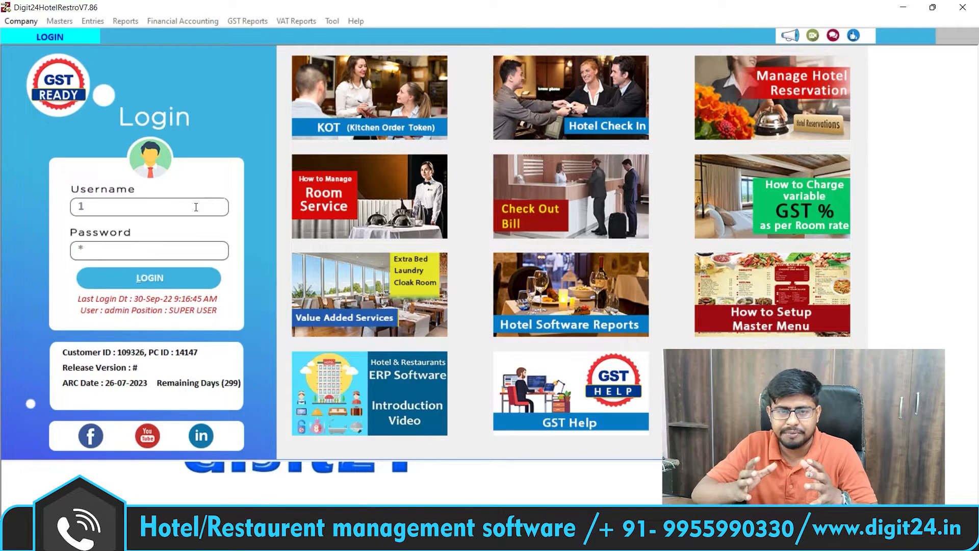
key(Return)
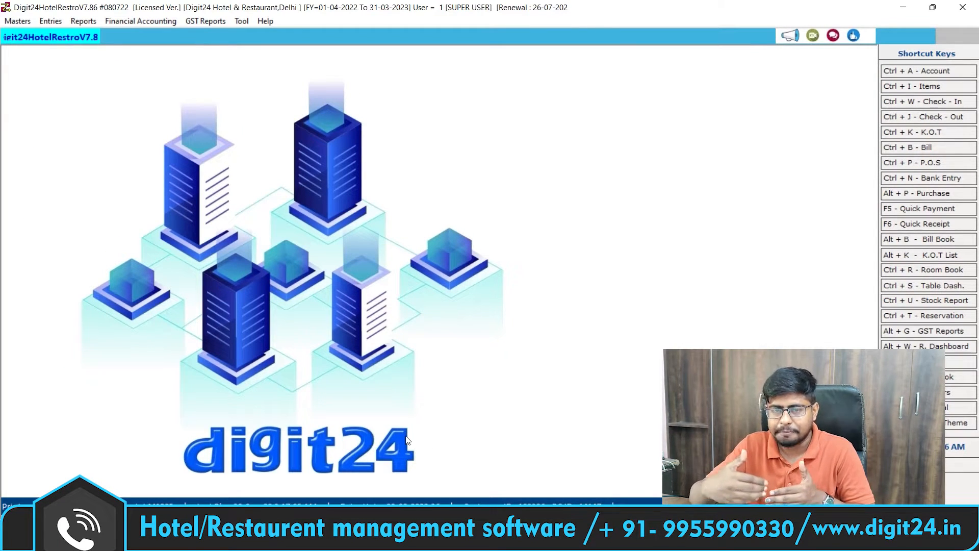
click(16, 23)
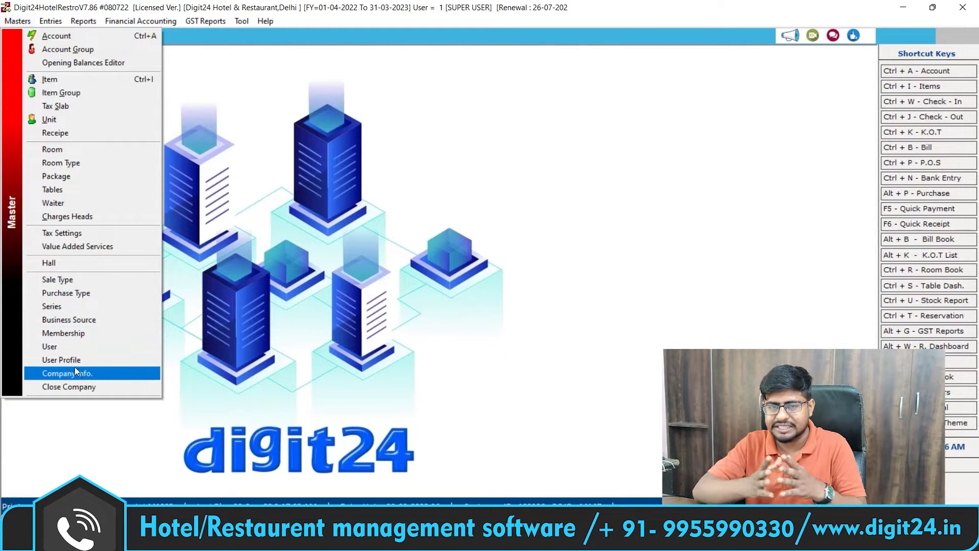
mouse_move(52, 24)
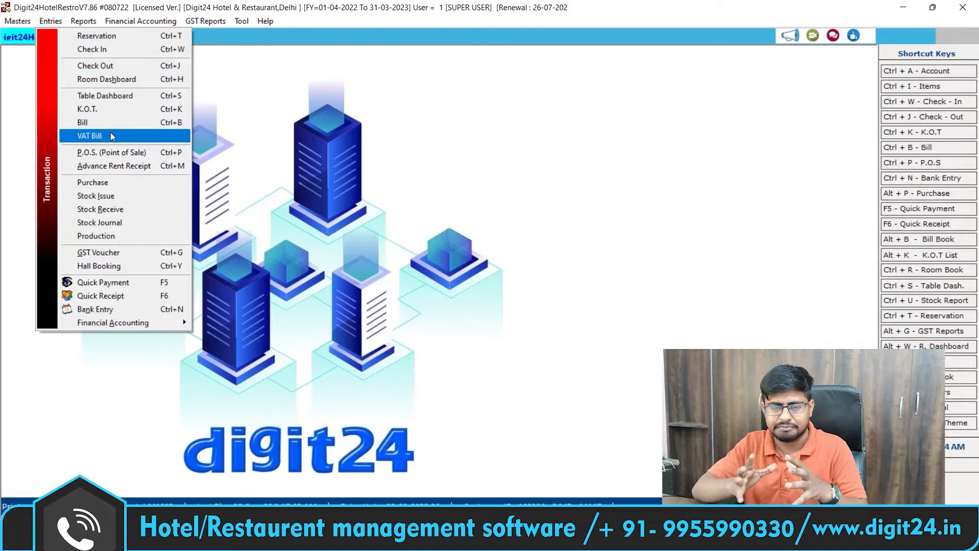
mouse_move(140, 23)
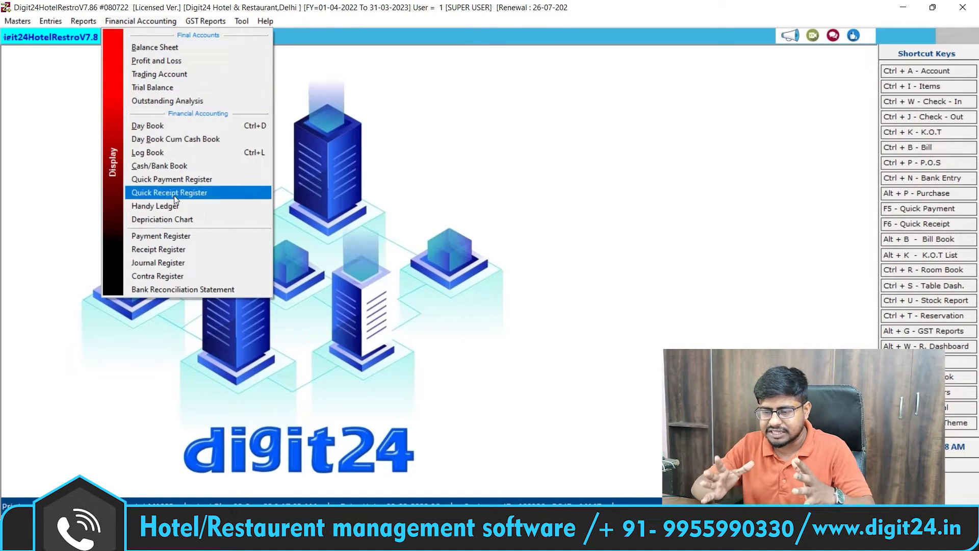
mouse_move(244, 23)
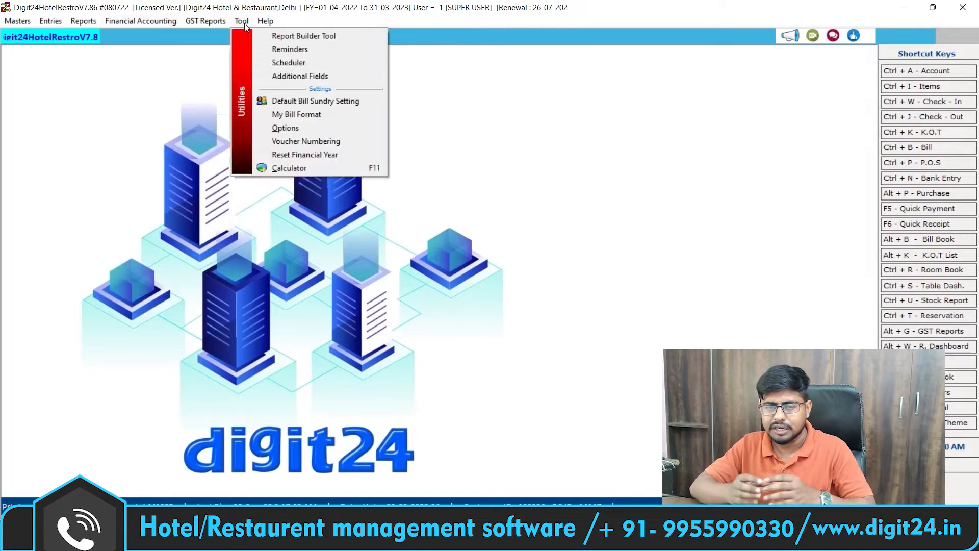
click(231, 91)
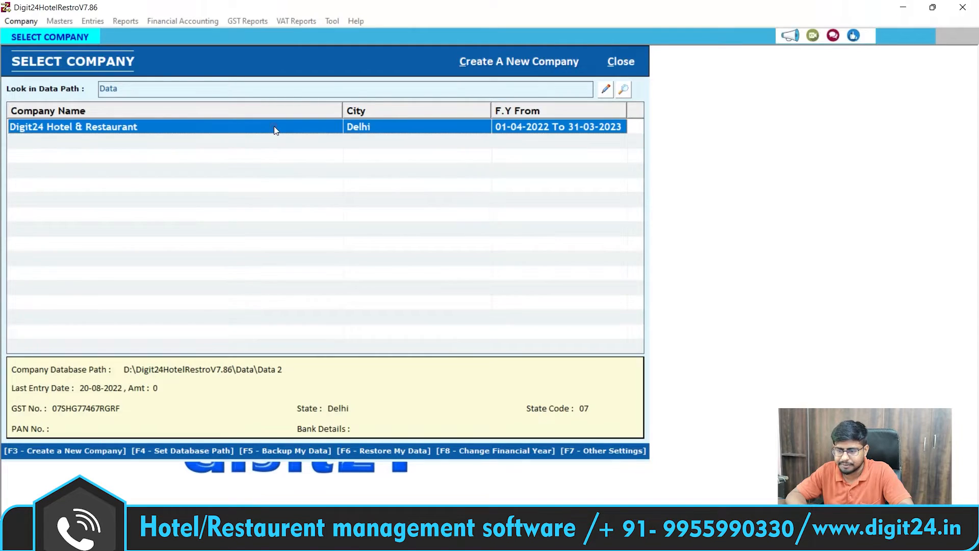
Step: Open Digit24 Hotel & Restaurant from the Select Company list
double_click(274, 128)
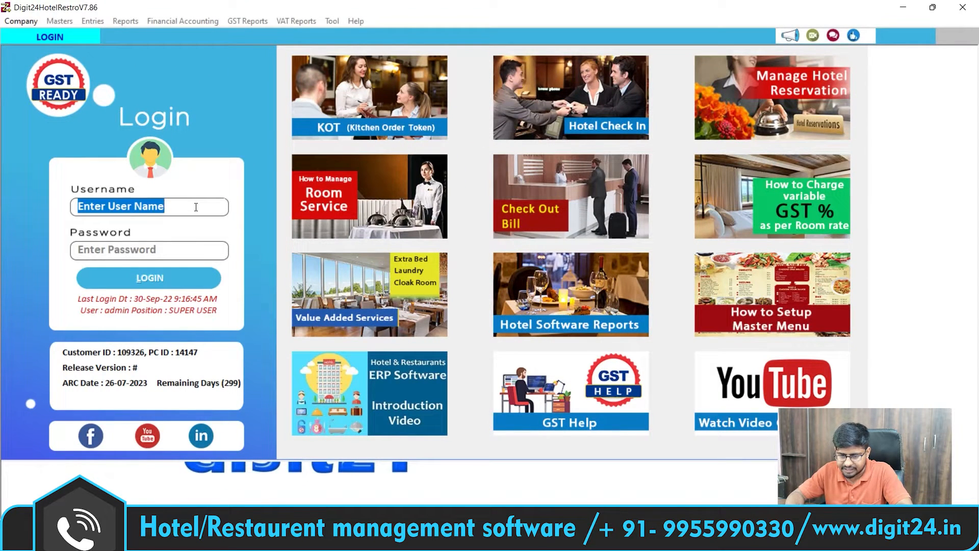
Step: Sign back in as super user with the user name and password
text(1)
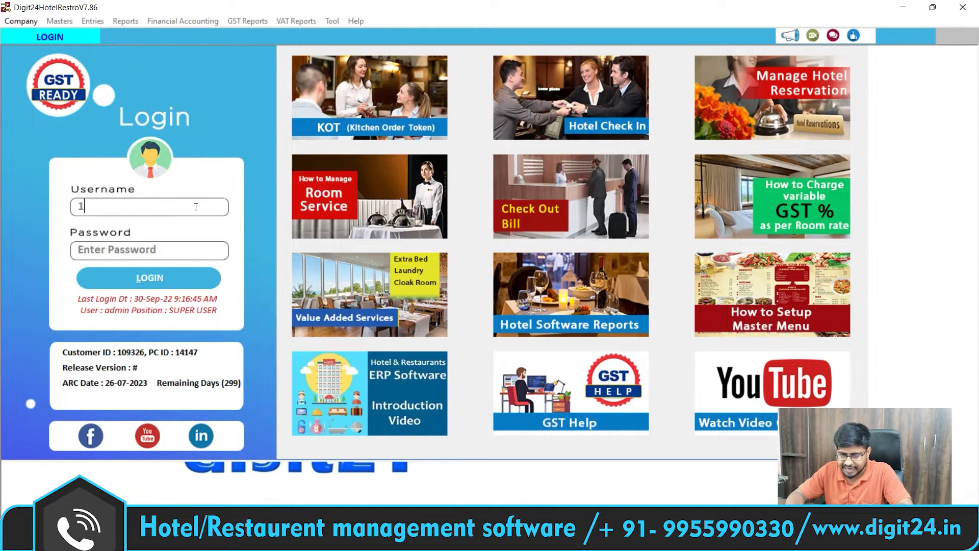
key(Tab)
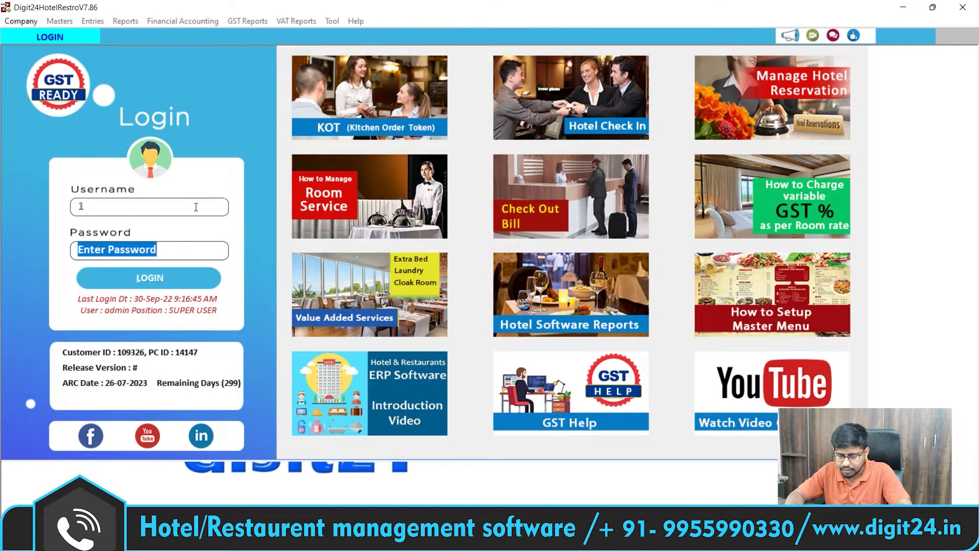
text(1)
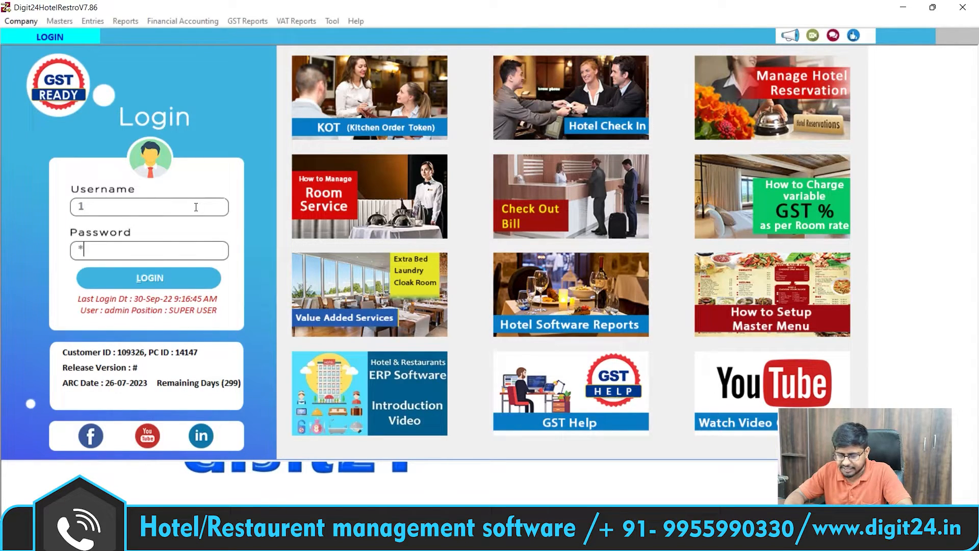
key(Return)
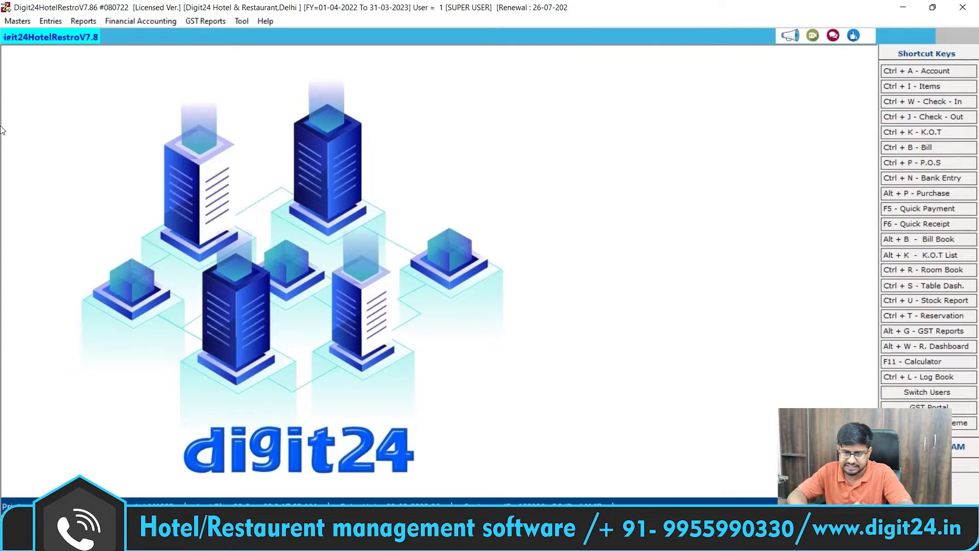
click(16, 22)
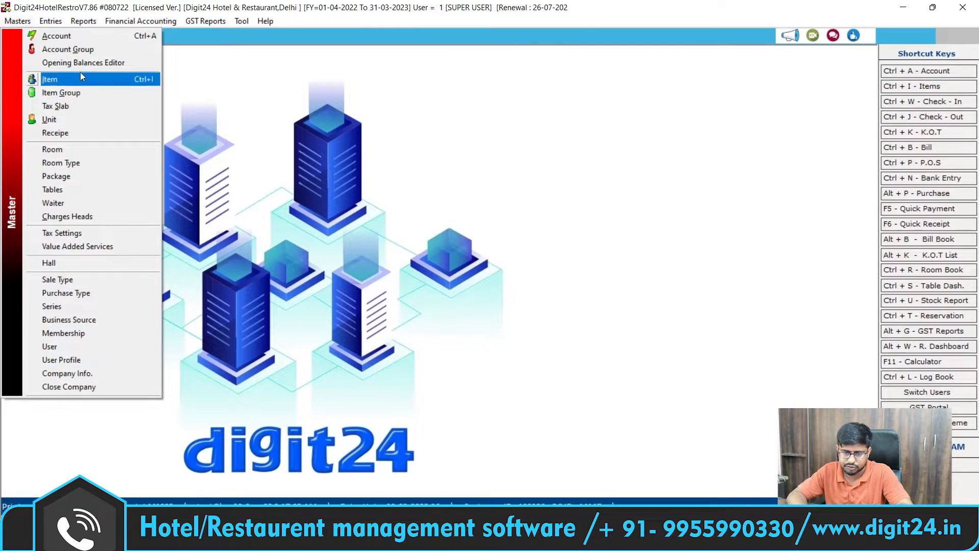
mouse_move(60, 27)
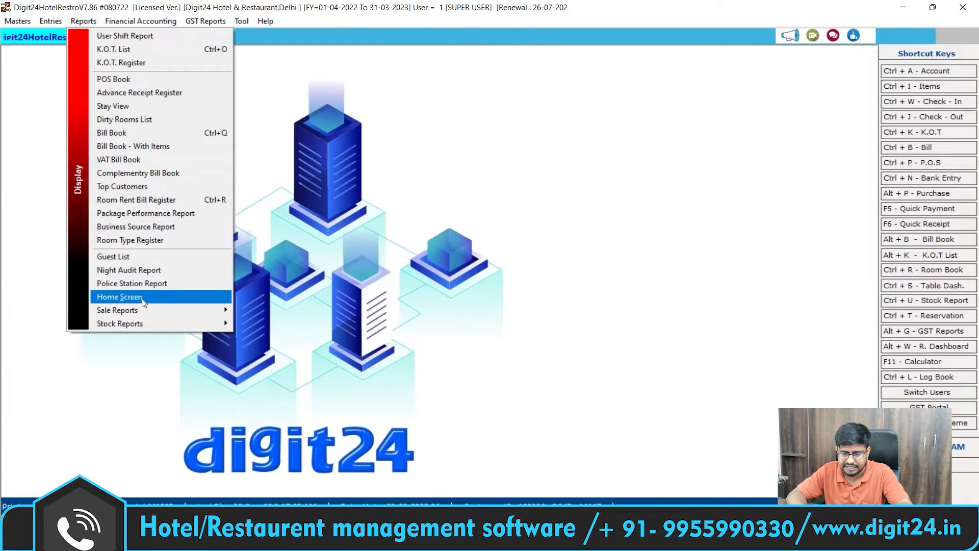
mouse_move(140, 21)
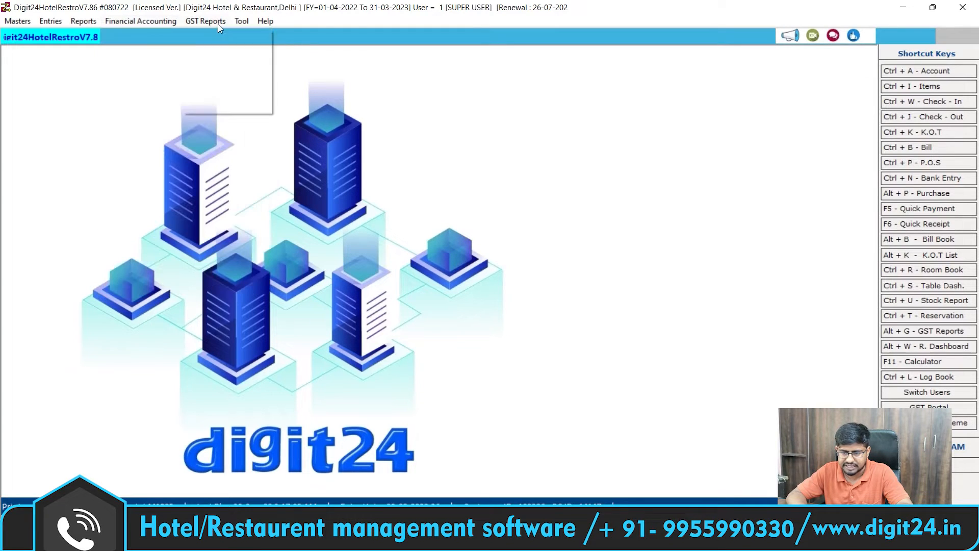
mouse_move(264, 23)
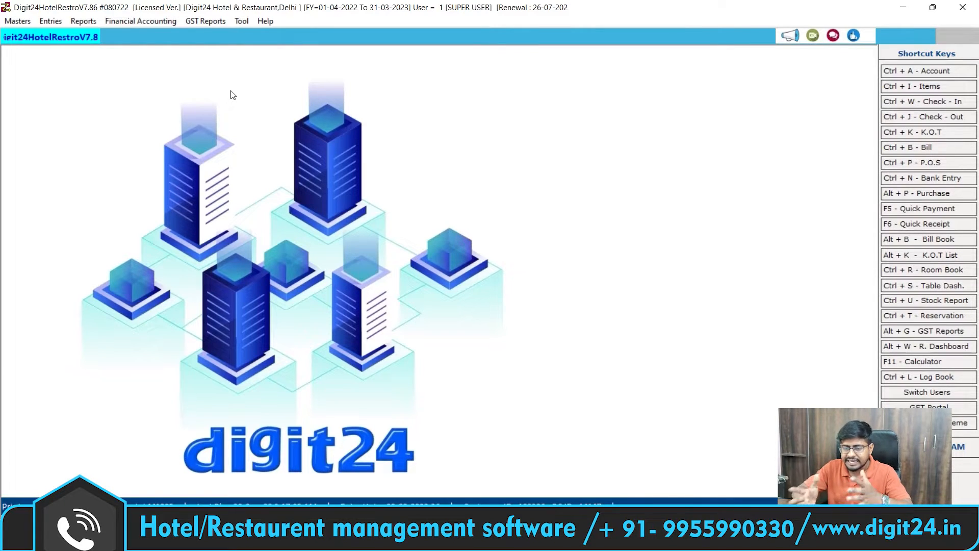
click(8, 21)
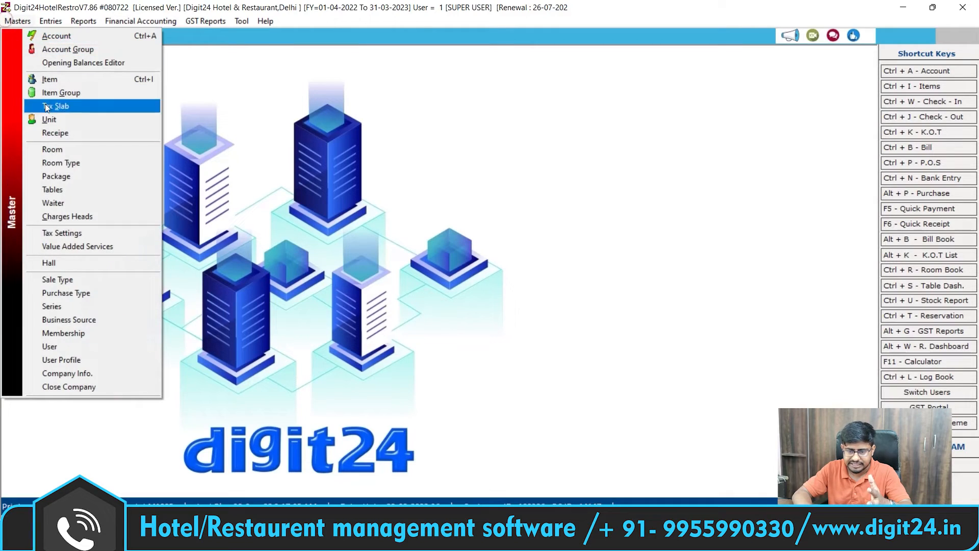
click(61, 164)
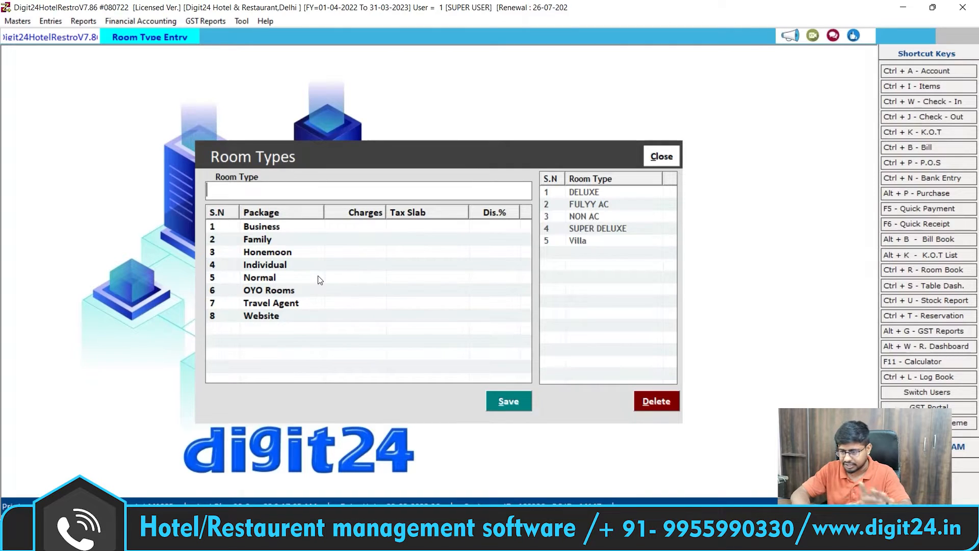
click(669, 159)
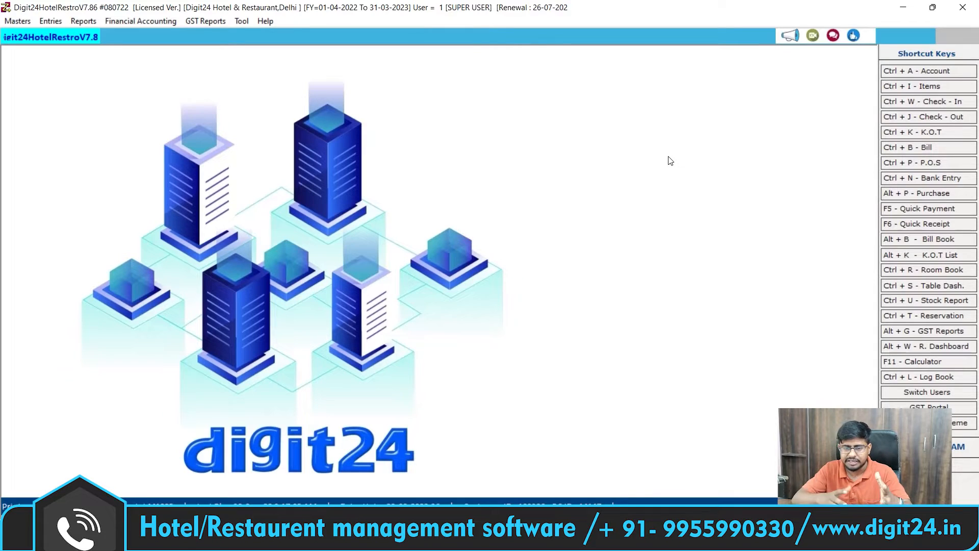
click(18, 21)
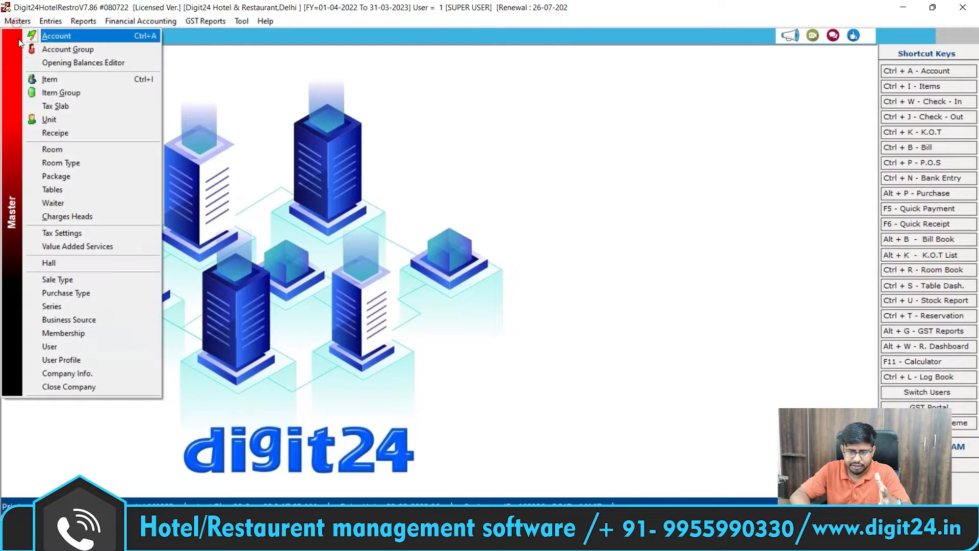
click(50, 79)
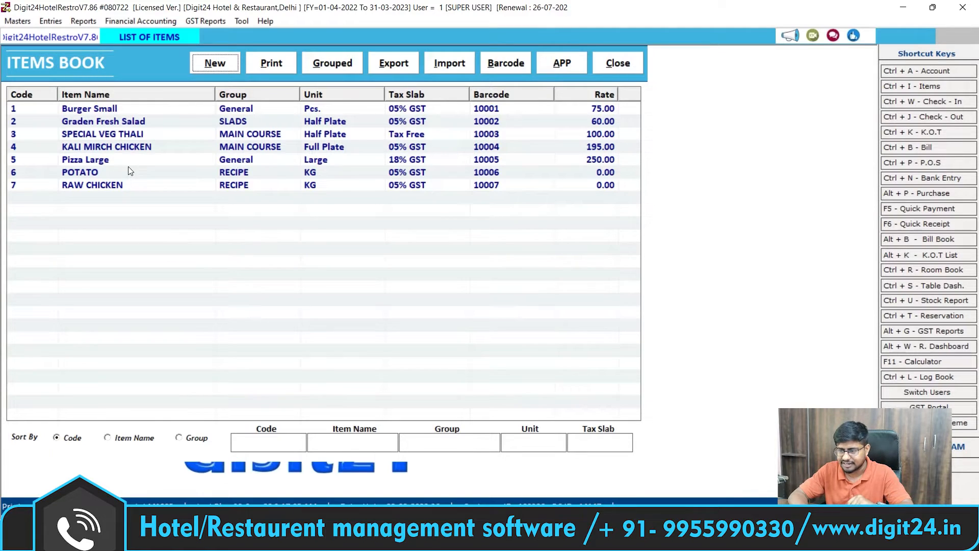
click(622, 64)
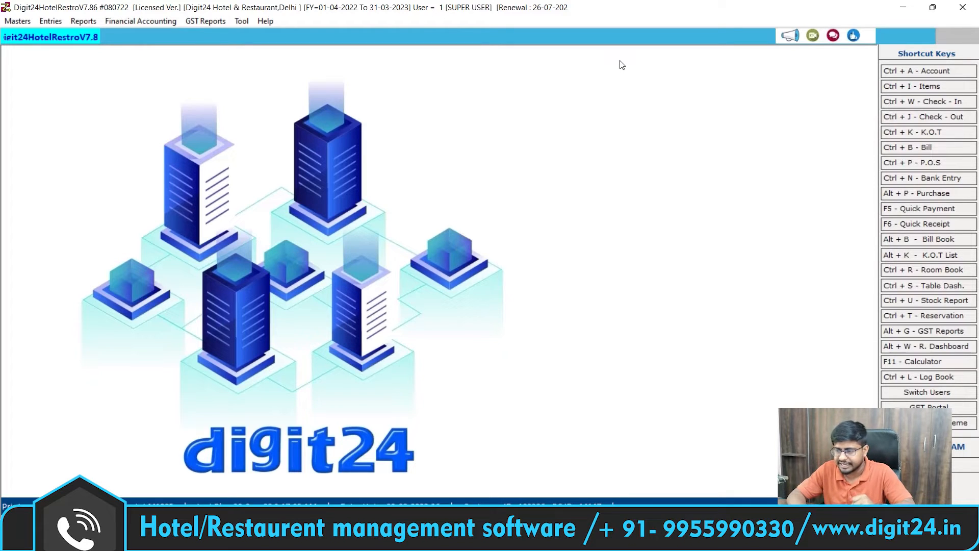
click(923, 104)
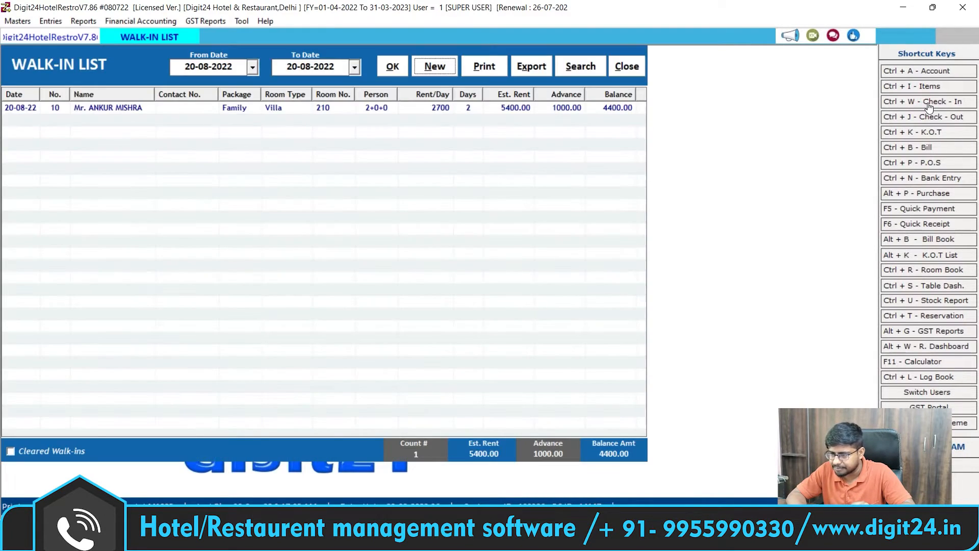
Step: Create a new walk-in check-in entry, No. 11, from the Walk-In List
click(435, 67)
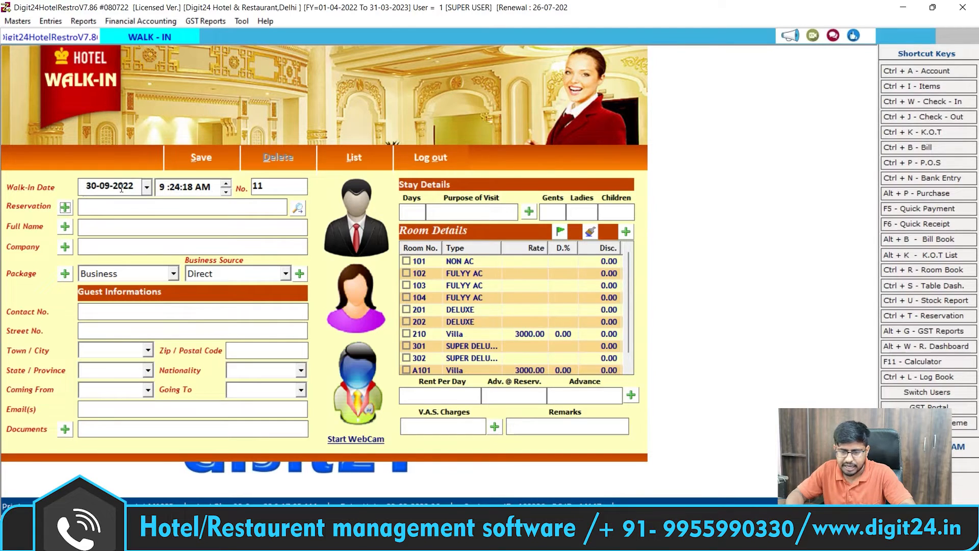
click(87, 208)
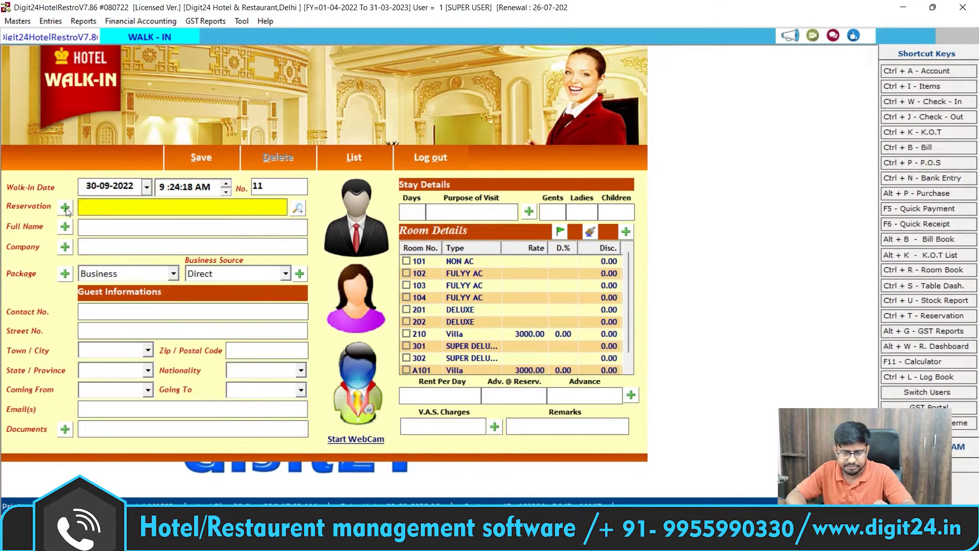
click(95, 227)
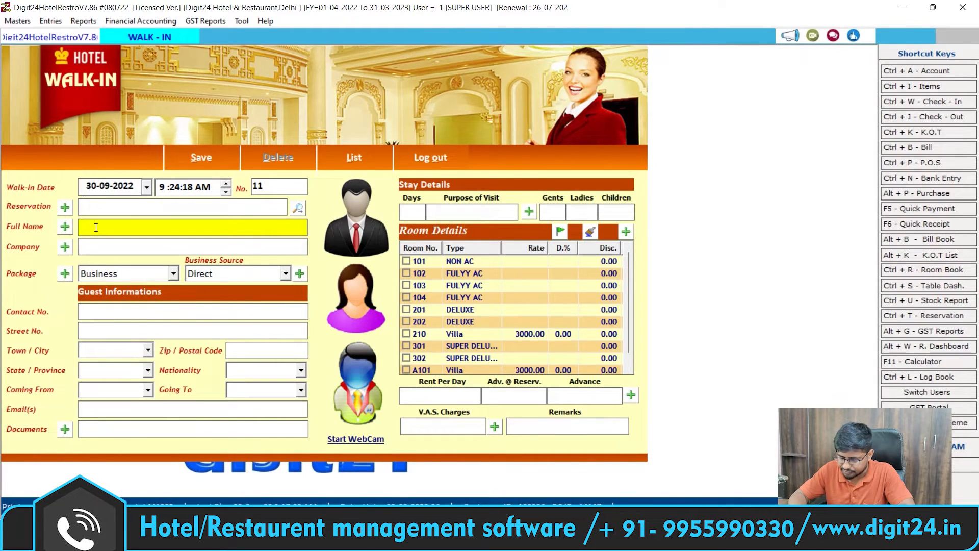
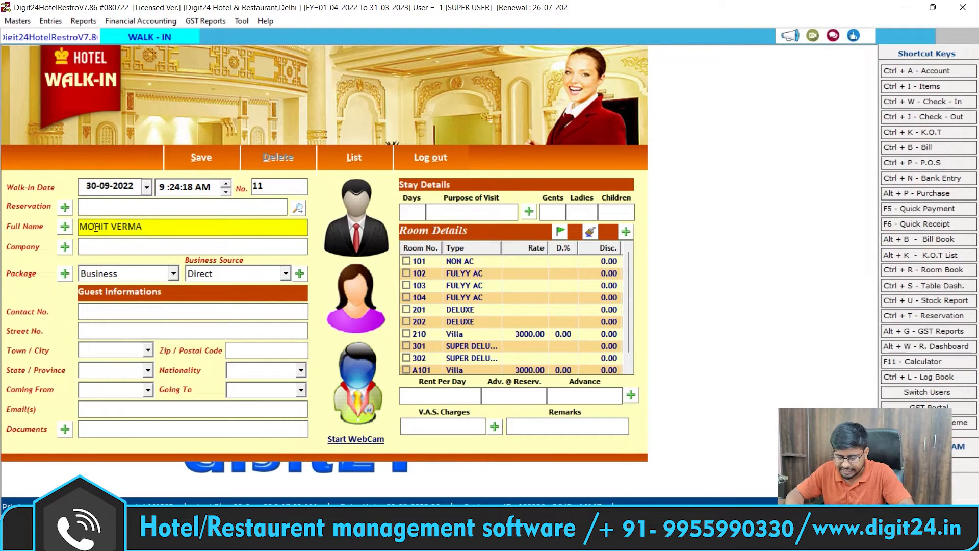
key(Tab)
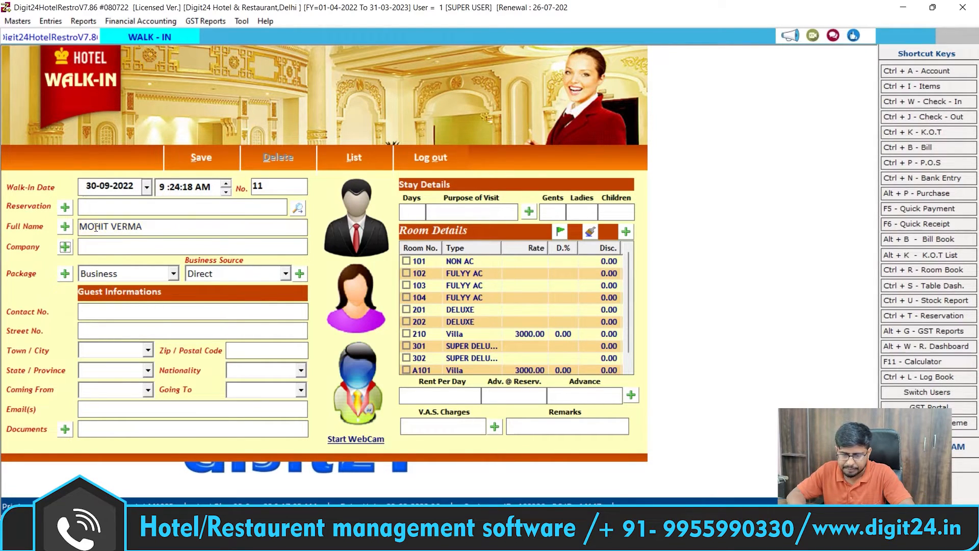
key(Tab)
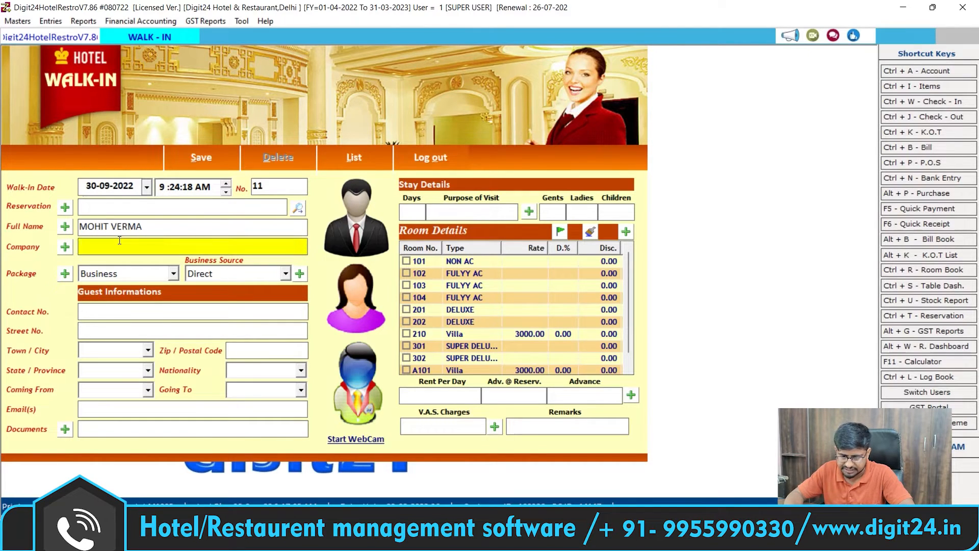
key(Tab)
click(173, 273)
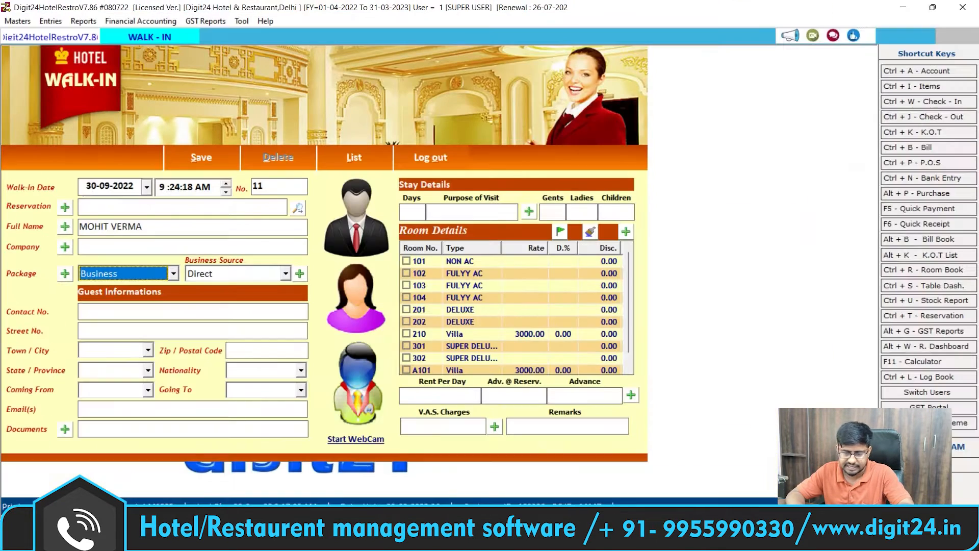
Step: Set the walk-in package to Family and keep Direct as the business source
click(260, 271)
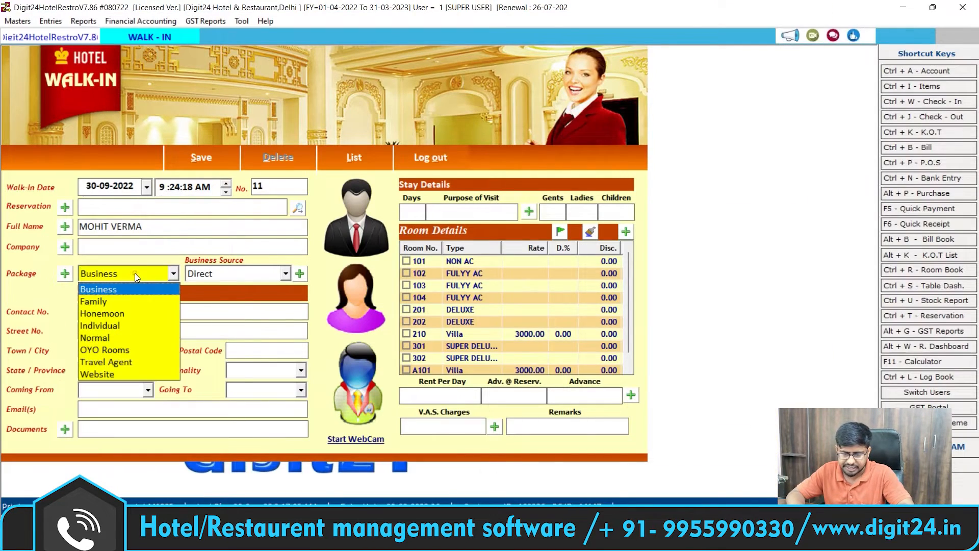
click(114, 301)
key(Return)
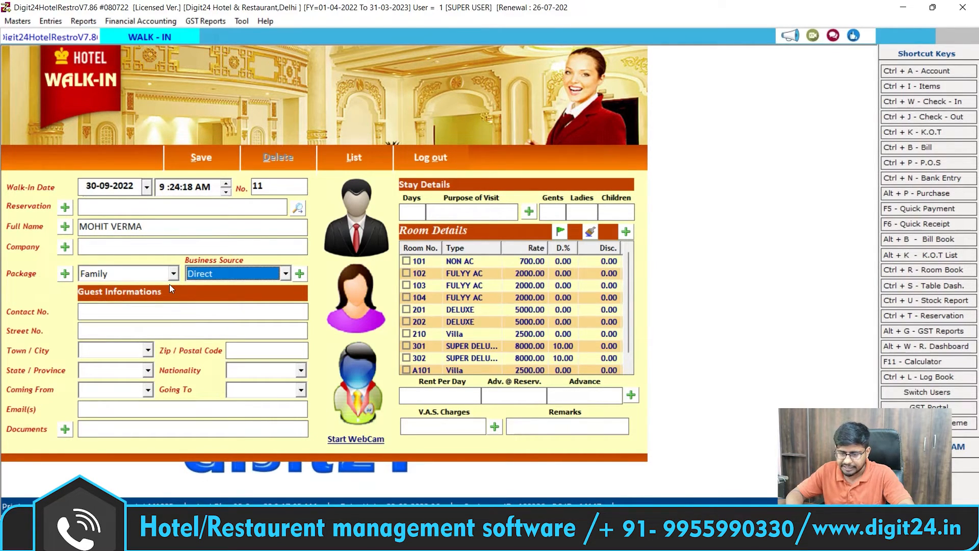
click(286, 273)
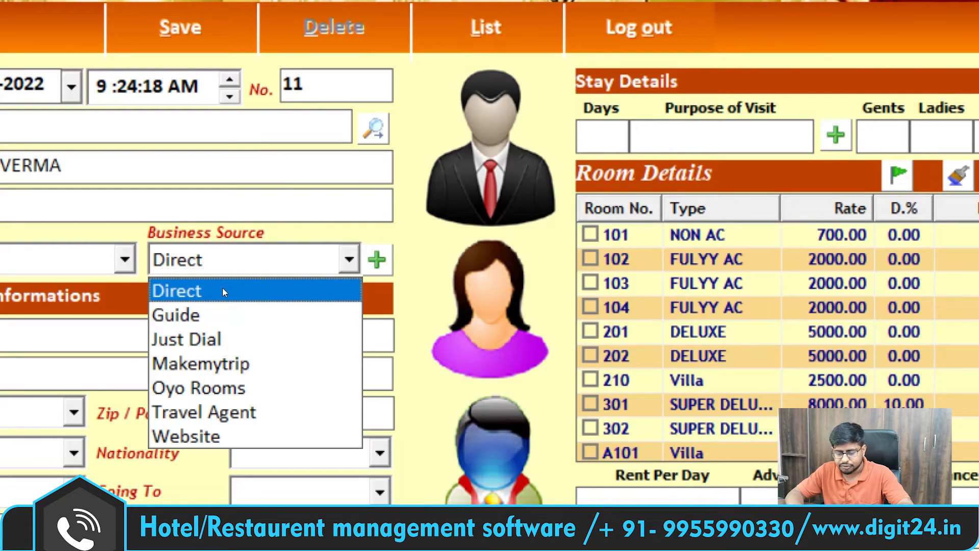
click(223, 290)
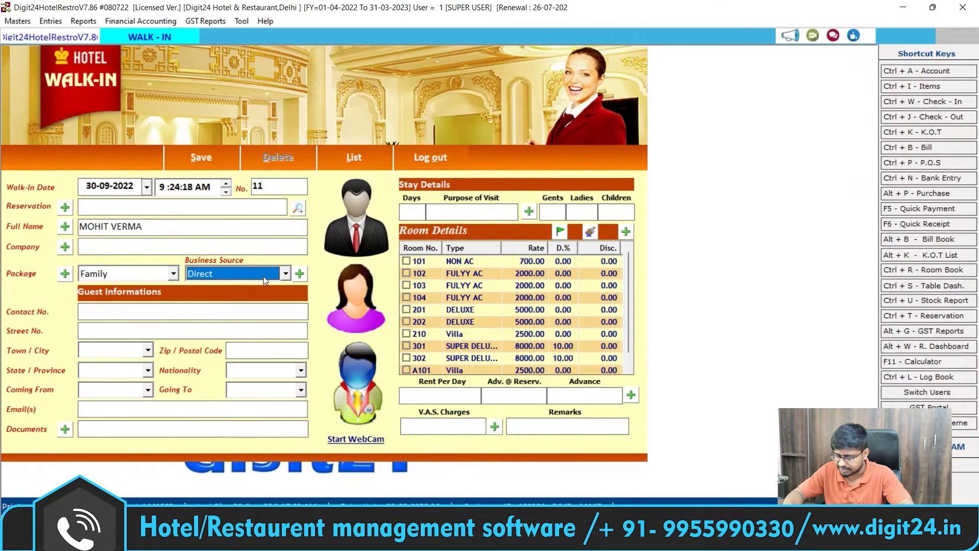
key(Return)
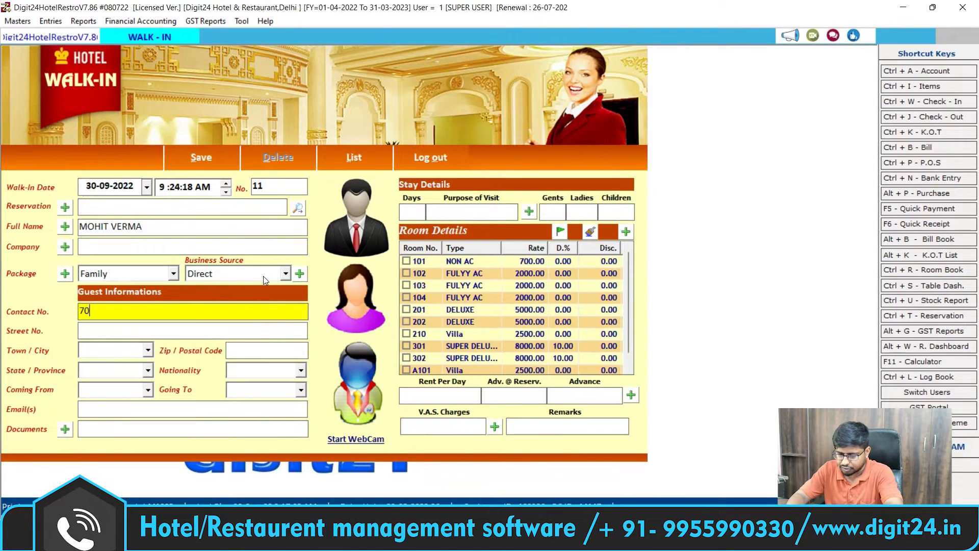
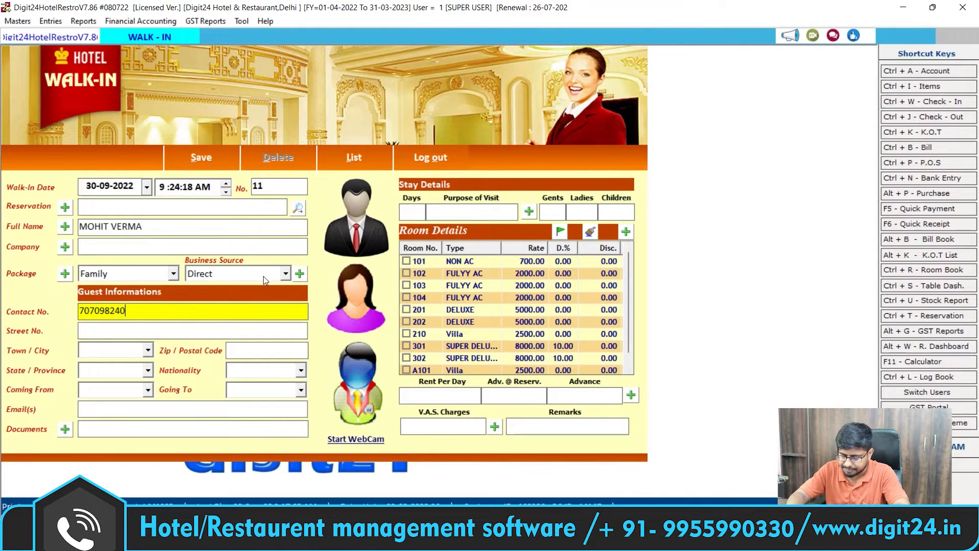
Step: Enter the guest's contact number and skip through city and e-mail fields to Documents
key(Return)
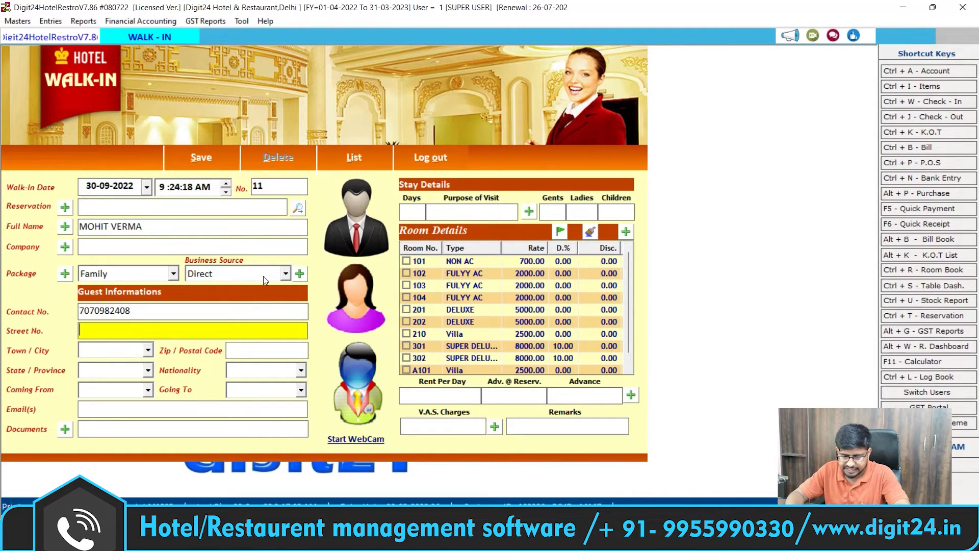
key(Return)
key(Return)
key(Return)
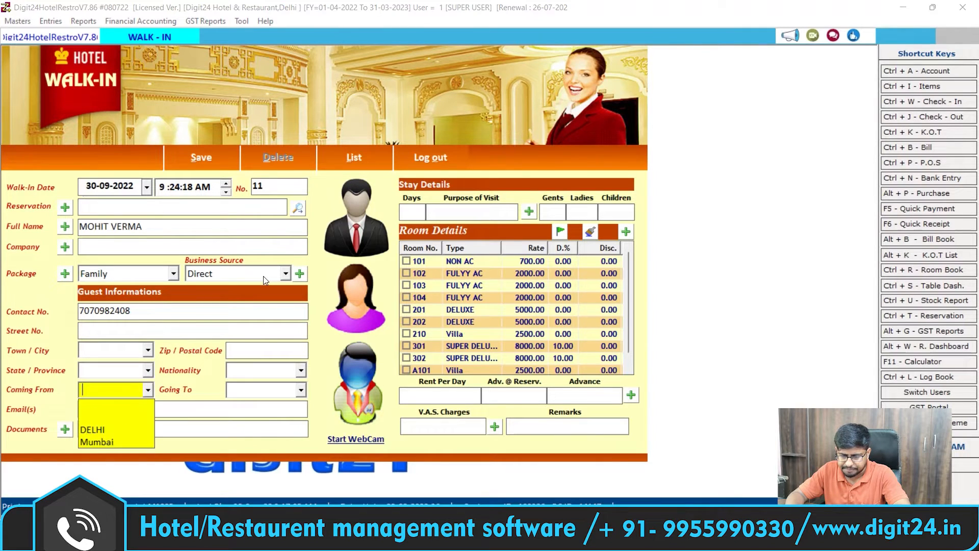
key(Return)
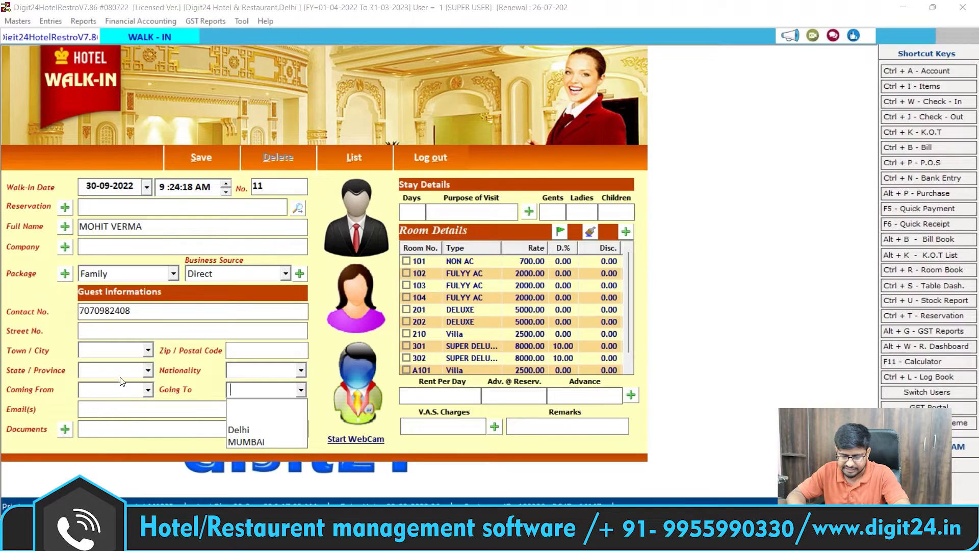
key(Return)
key(Return)
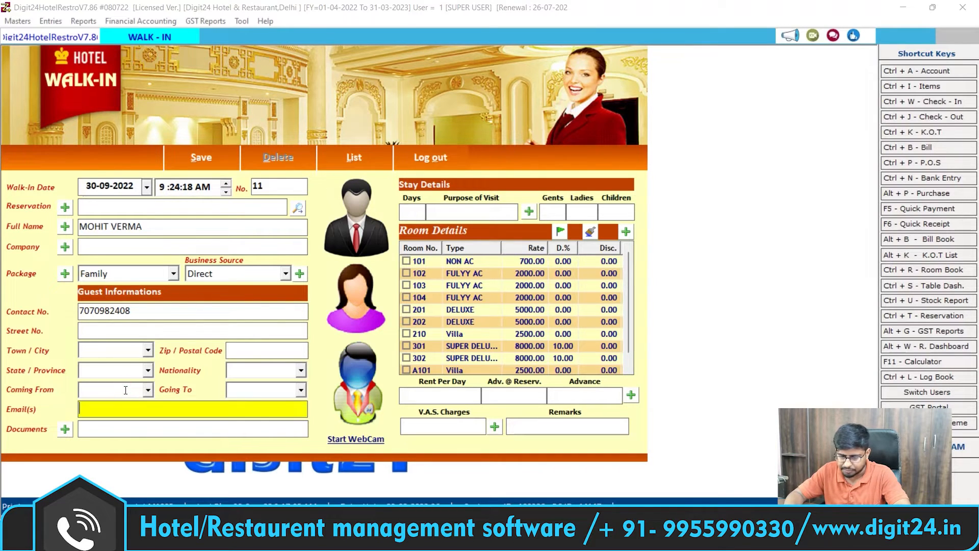
key(Return)
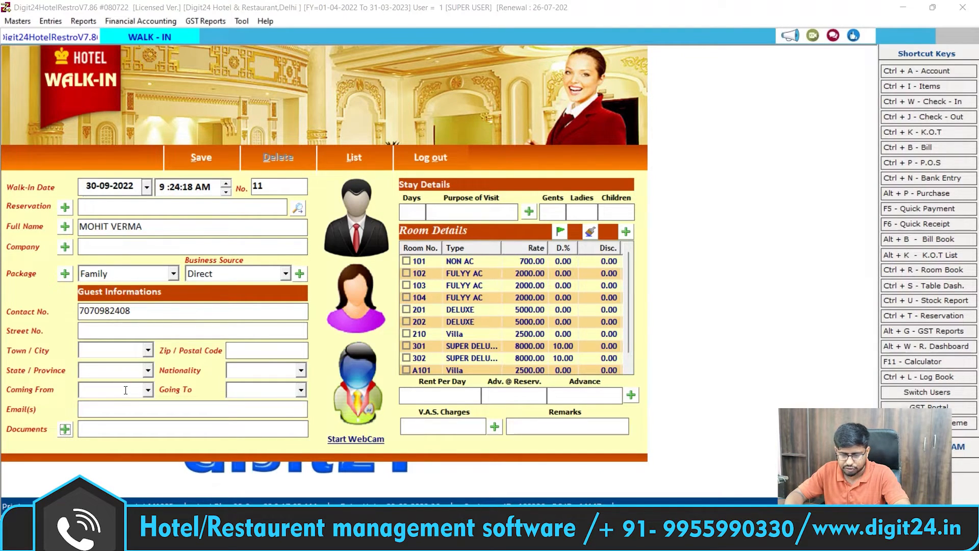
key(Return)
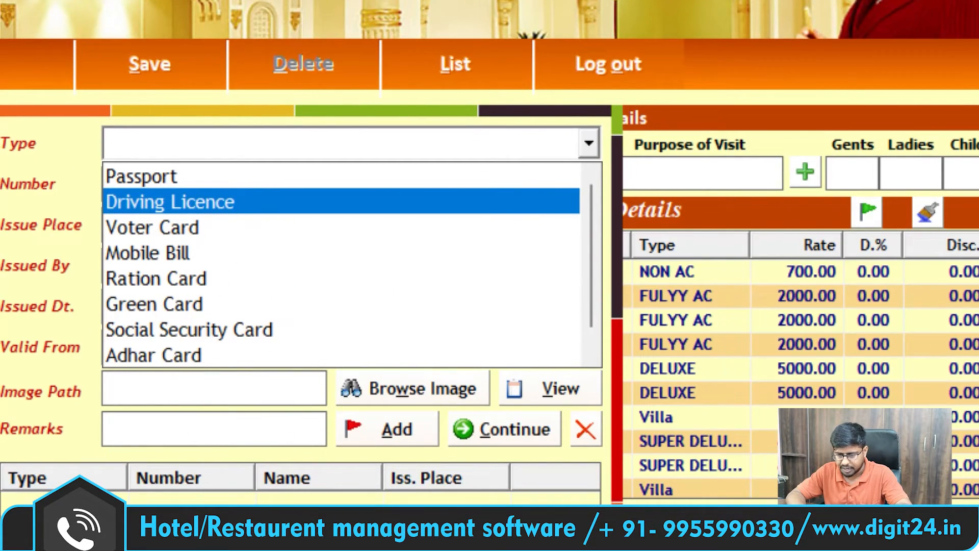
Step: Choose Driving Licence as the ID type, cancel the image selection, and close the document form
click(325, 202)
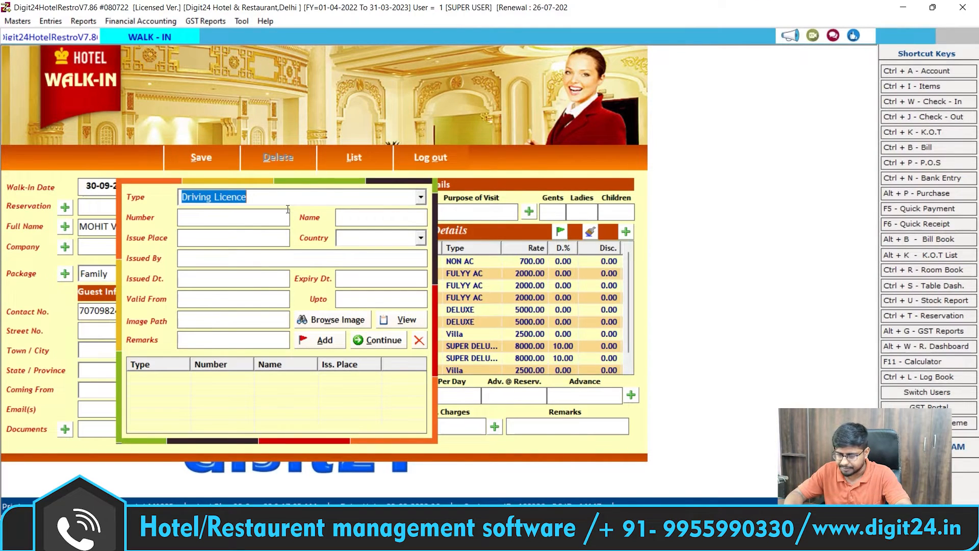
key(Tab)
key(Tab)
key(Tab)
key(Tab)
key(Tab)
key(Tab)
key(Tab)
key(Tab)
key(Tab)
key(Tab)
key(Tab)
key(Tab)
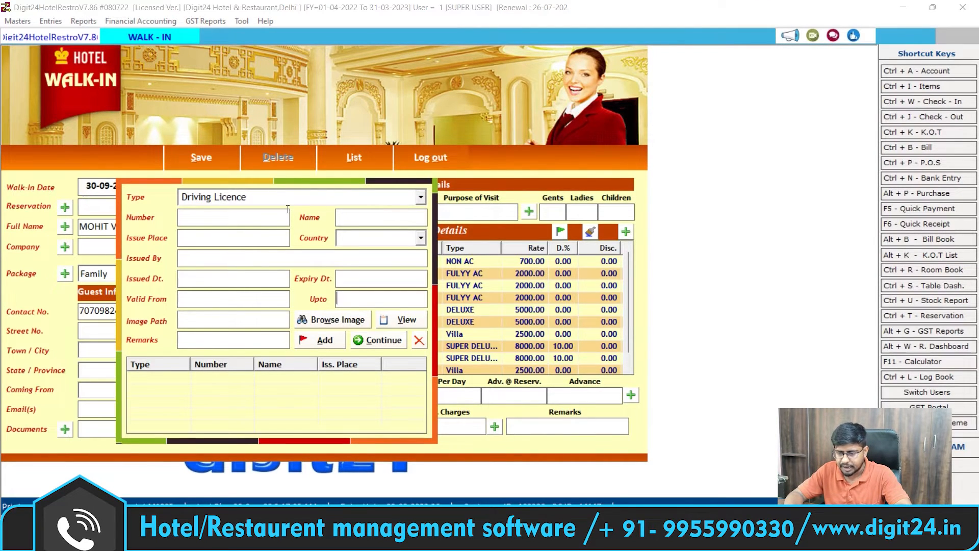
click(345, 322)
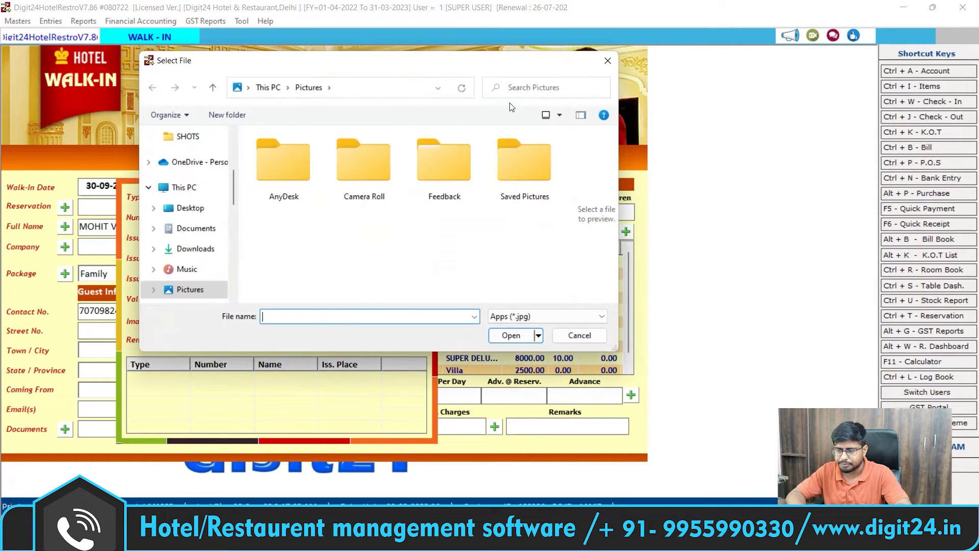
click(606, 61)
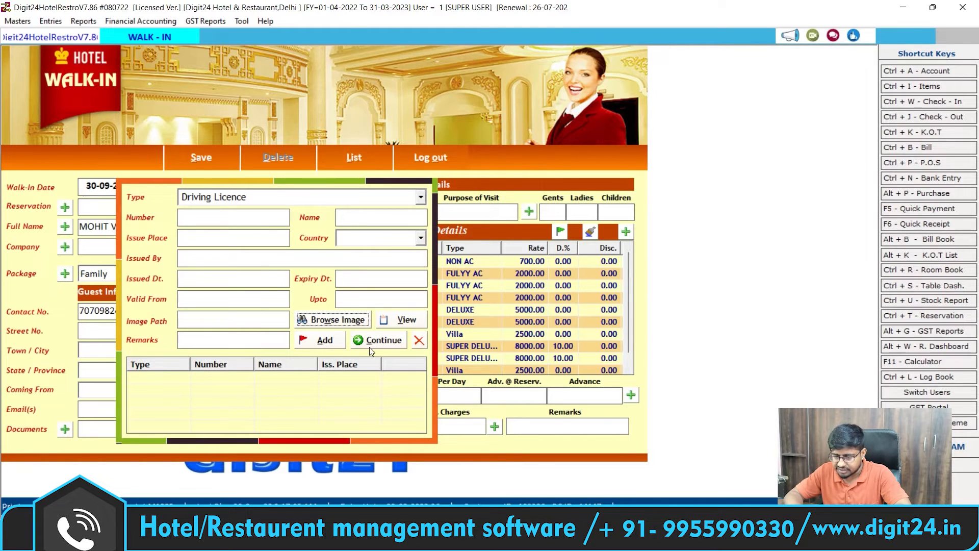
click(382, 343)
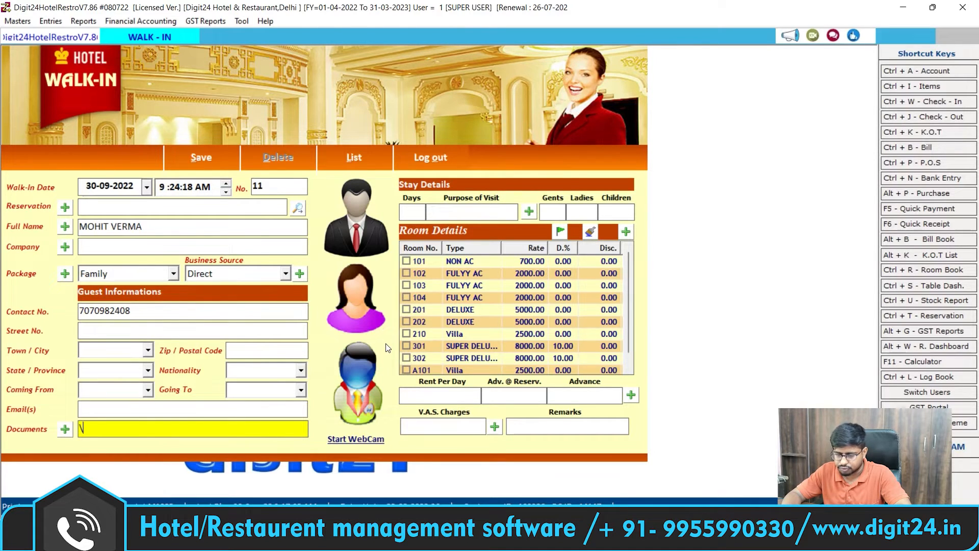
Step: Enter stay details: 7 days, purpose PERSONAL WORK, 1 gent, 0 ladies, 0 children
key(Return)
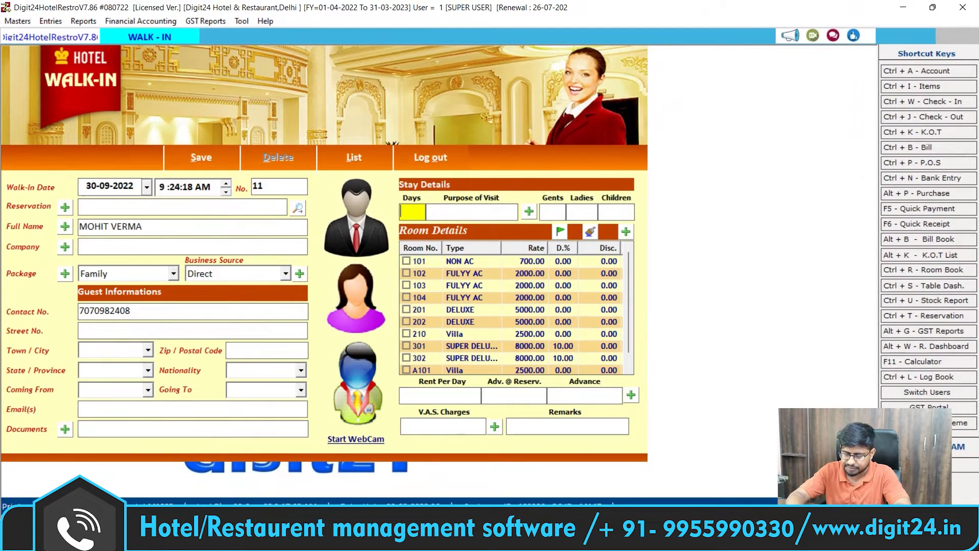
text(7)
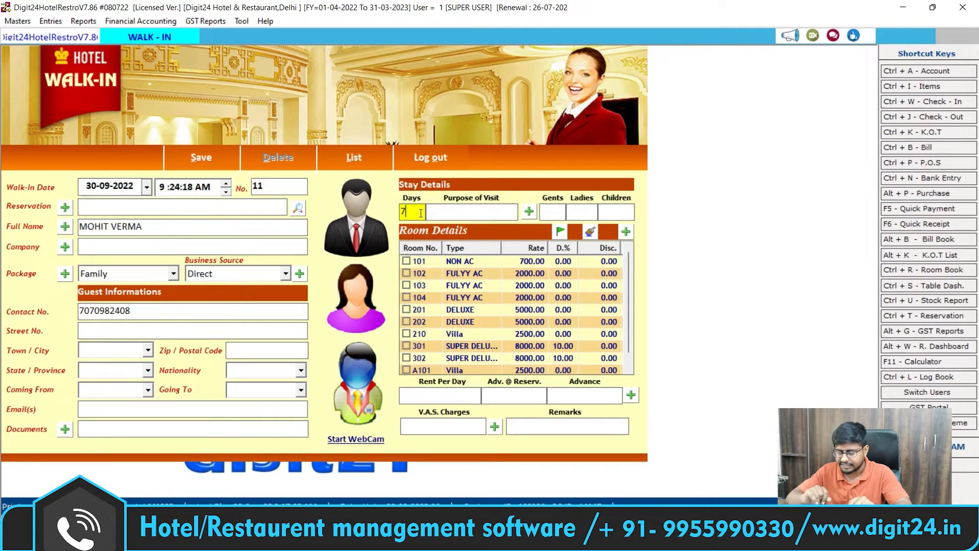
key(Return)
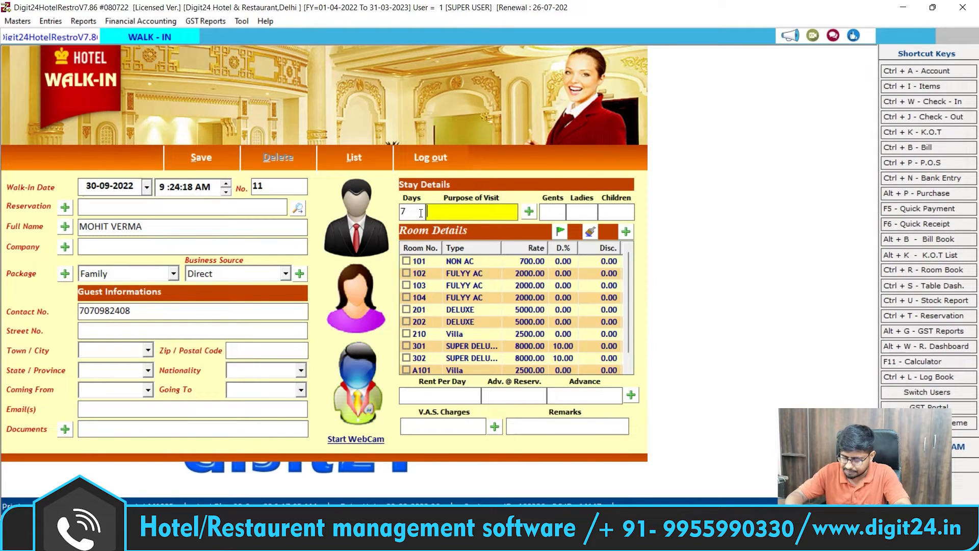
text(PERSONAL)
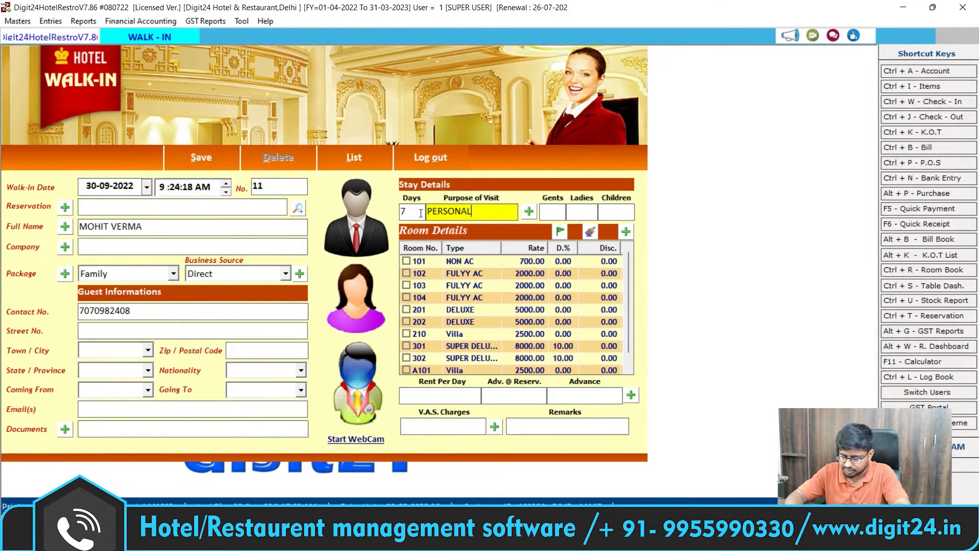
text( WORK)
key(Return)
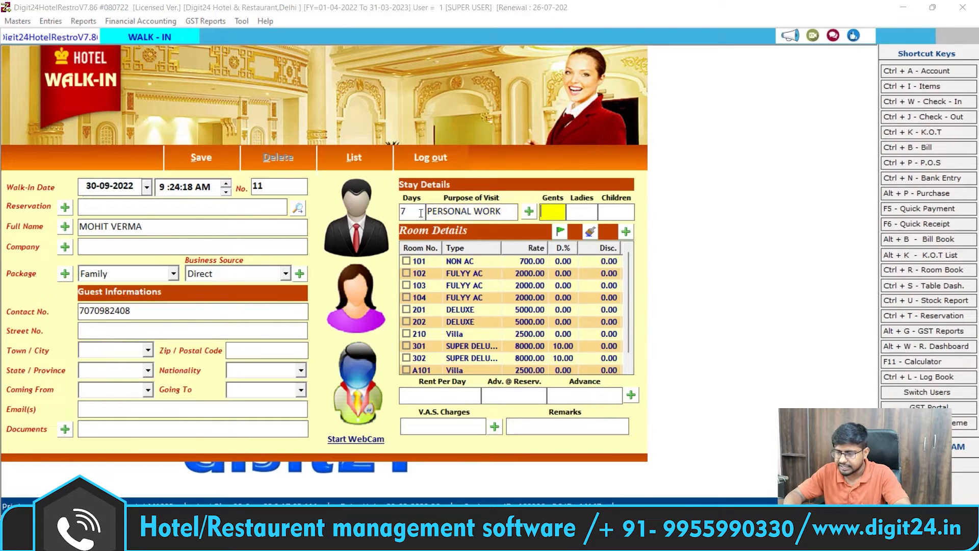
text(1)
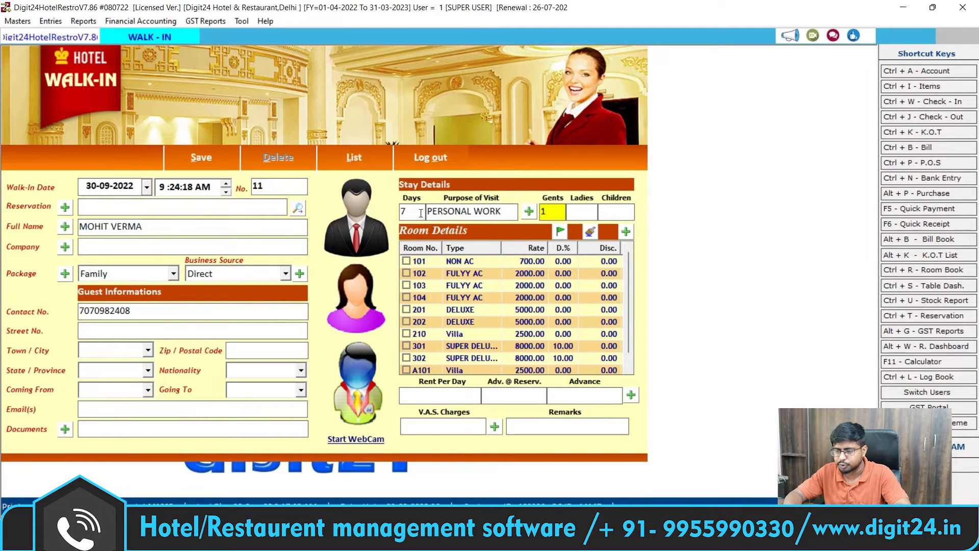
key(Return)
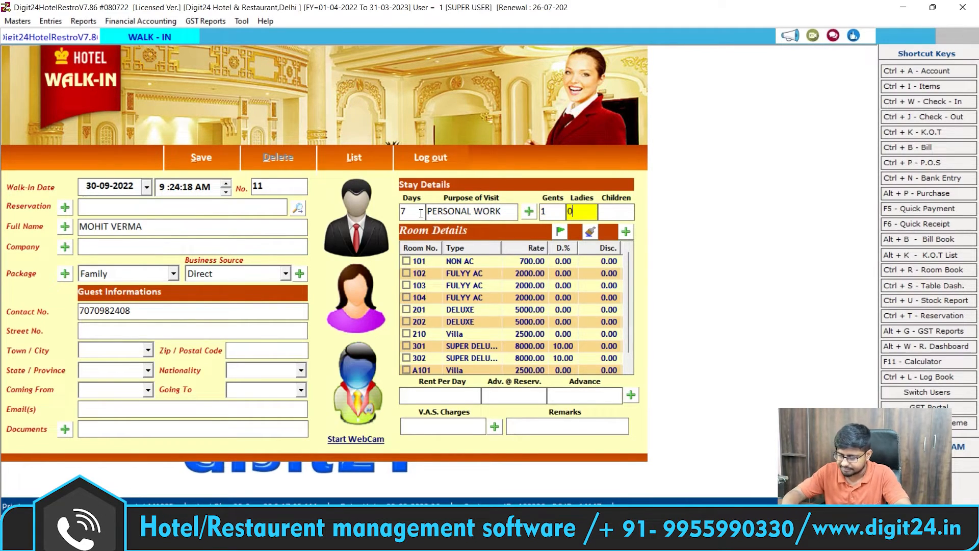
text(0)
key(Return)
text(0)
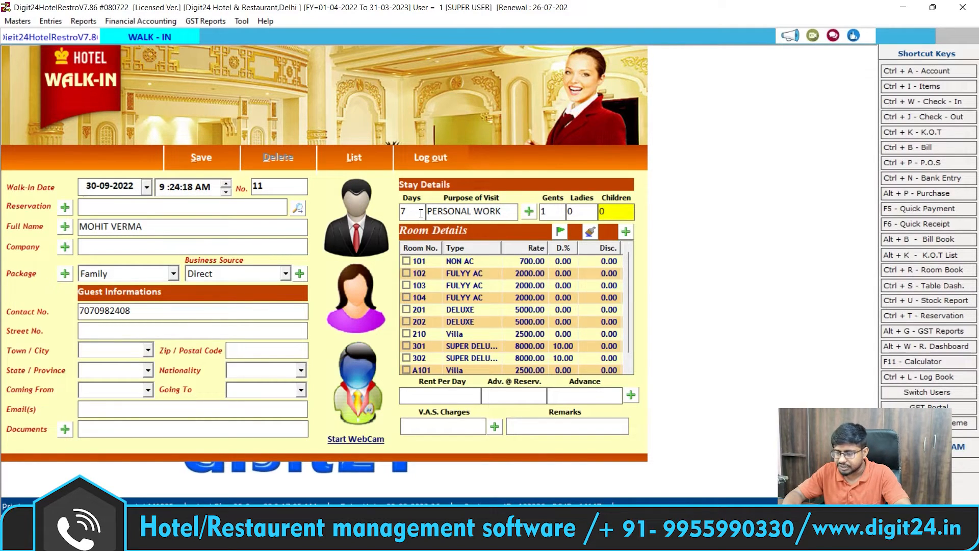
key(Return)
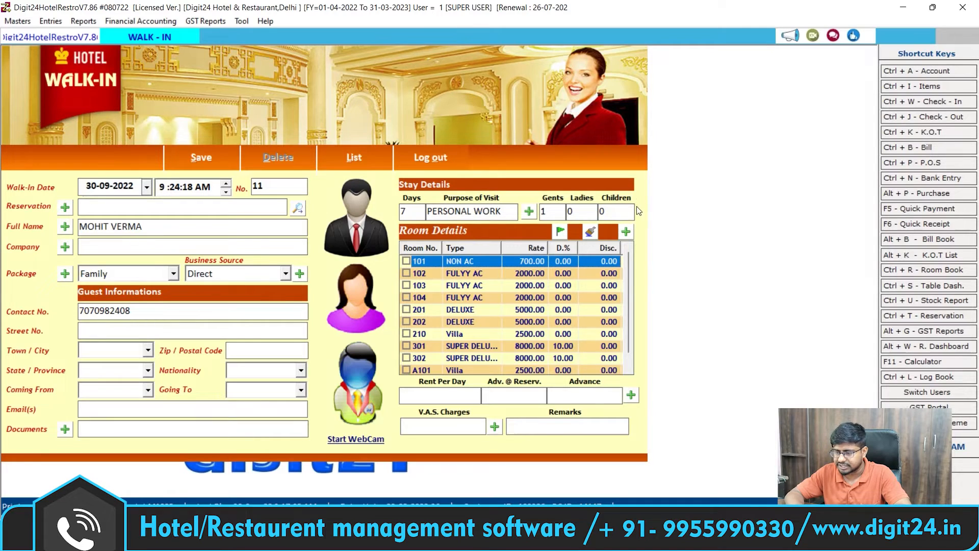
Step: Tick room 101 (NON AC, 700.00 per day) in Room Details for the walk-in
click(627, 231)
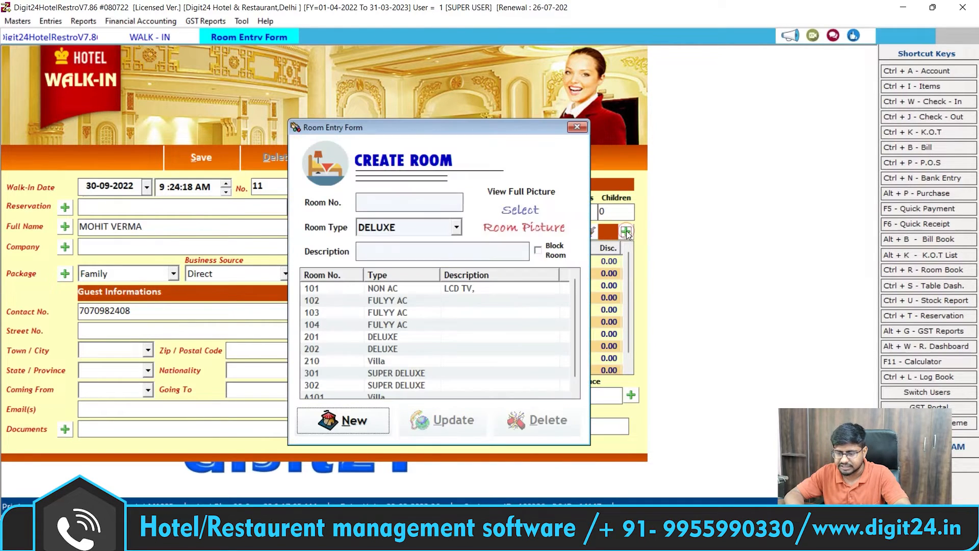
click(579, 129)
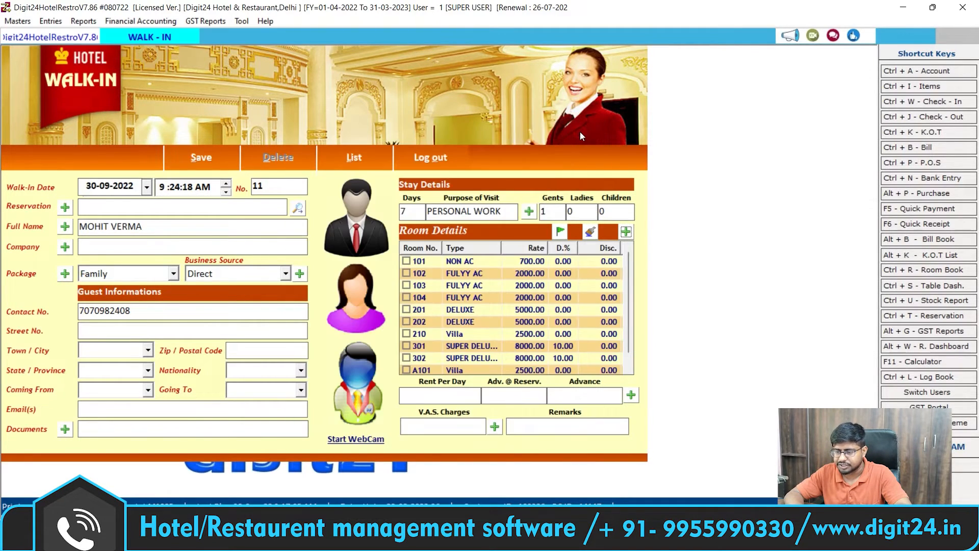
click(529, 211)
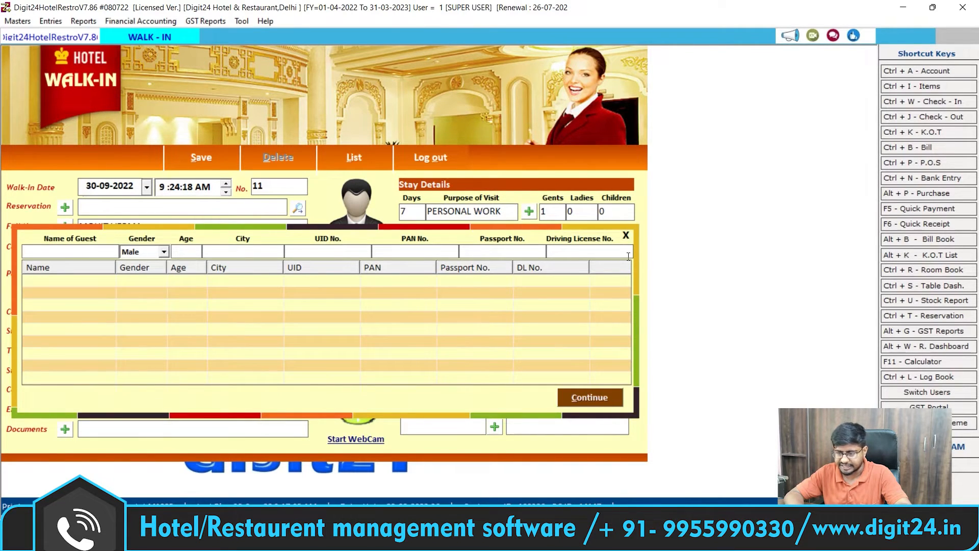
click(629, 233)
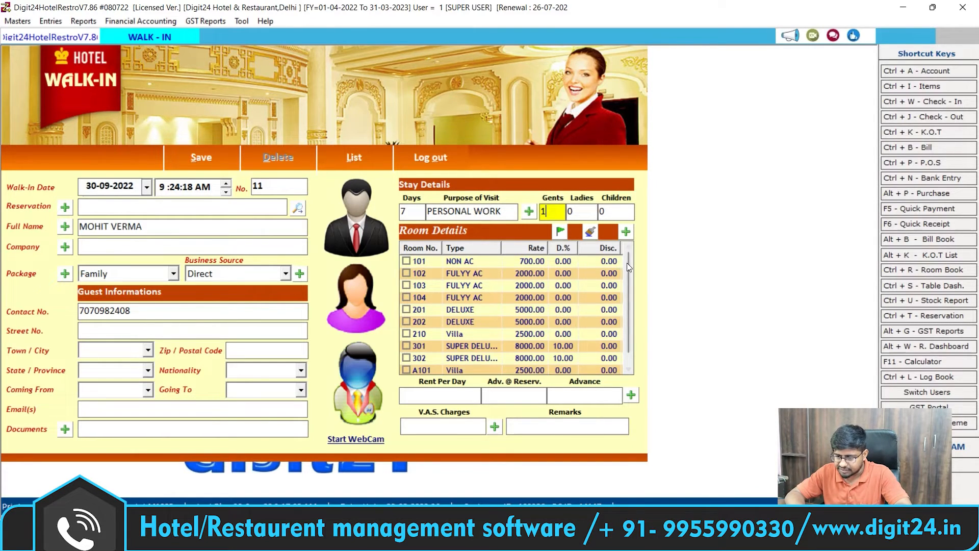
drag(631, 264, 627, 286)
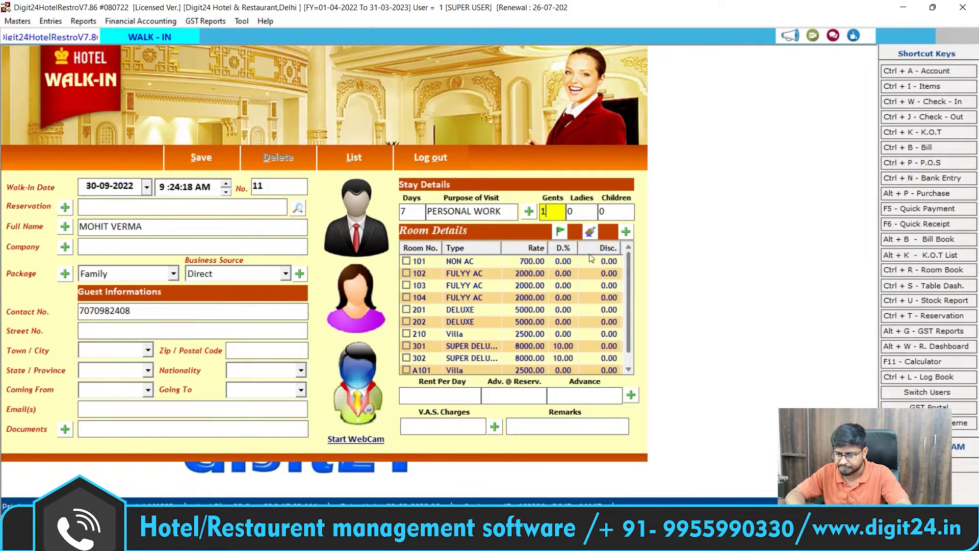
click(406, 261)
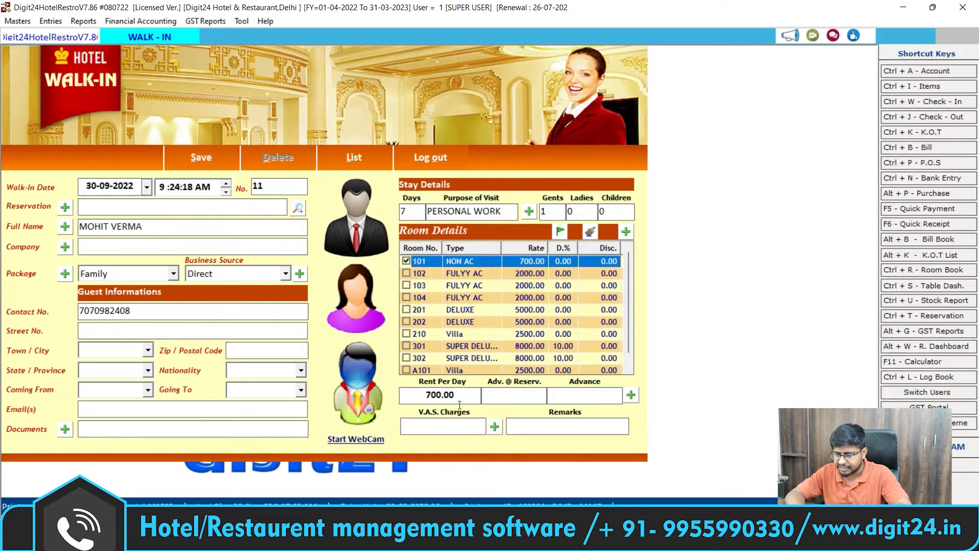
click(460, 399)
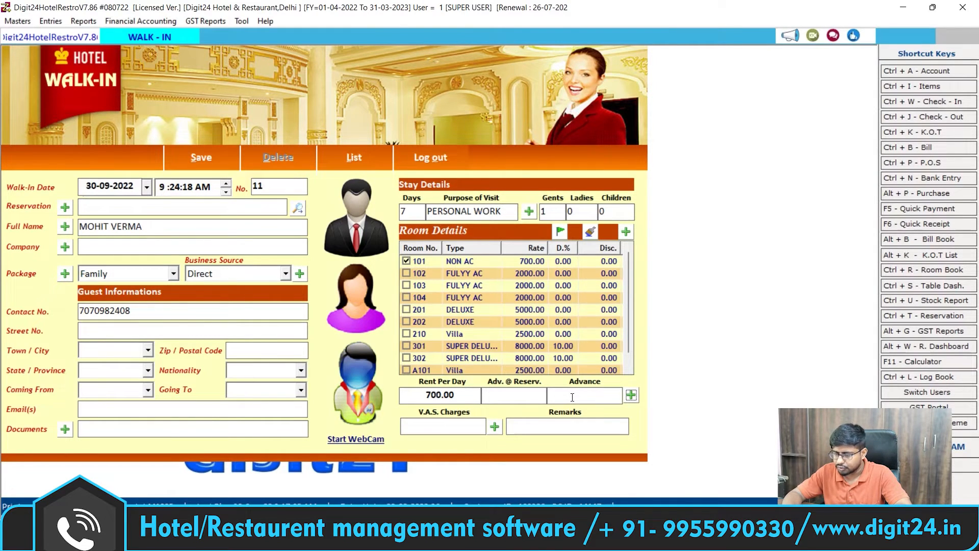
Step: Record a 500 cash advance on walk-in No. 11 and save the voucher
click(572, 397)
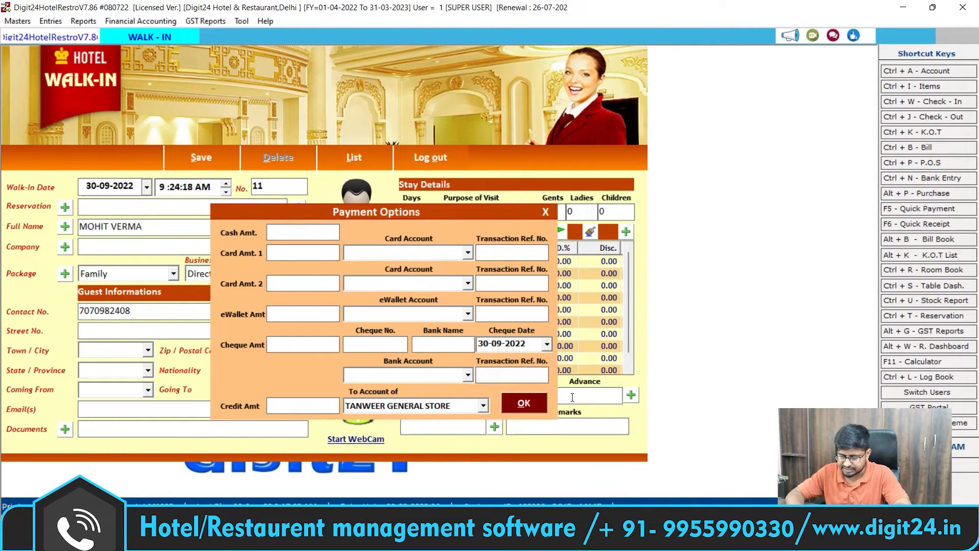
text(500)
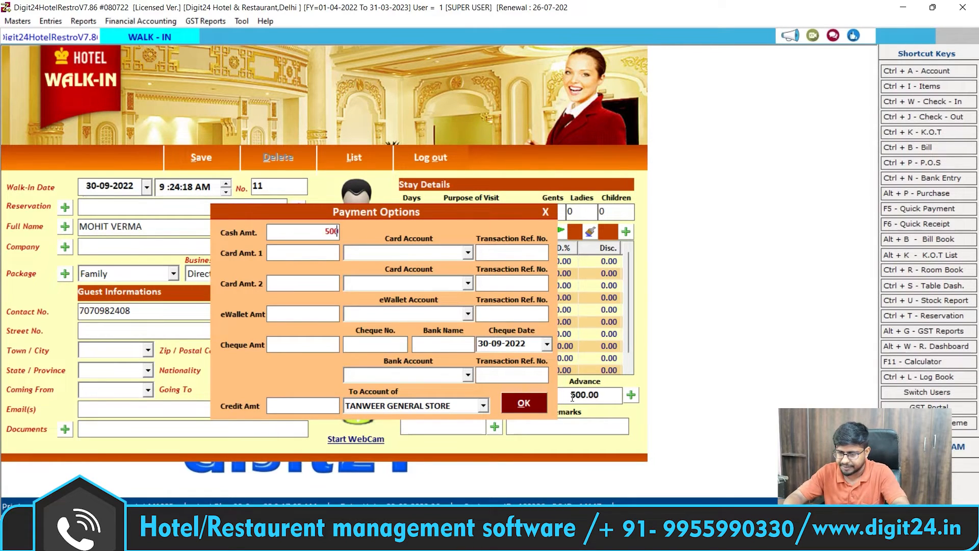
key(Return)
key(Return)
key(Return)
key(Return)
key(Return)
key(Return)
key(Return)
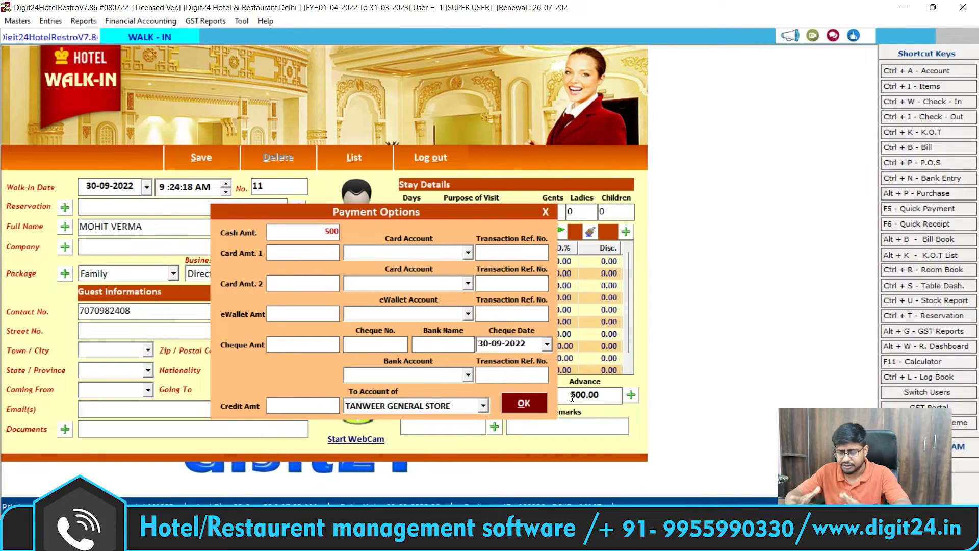
key(Return)
key(Return)
key(Return)
key(Return)
key(Return)
key(Return)
key(Return)
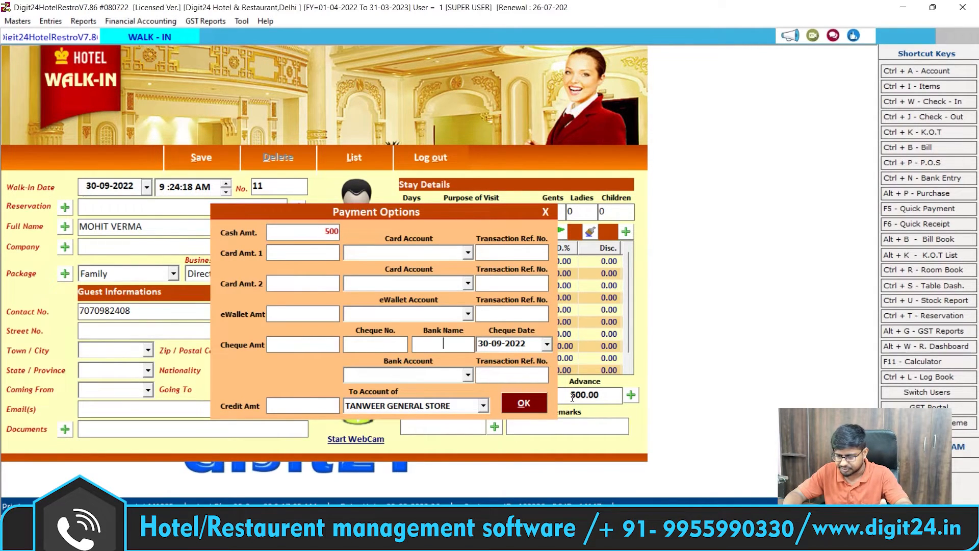
key(Return)
key(Return)
key(Return)
key(Return)
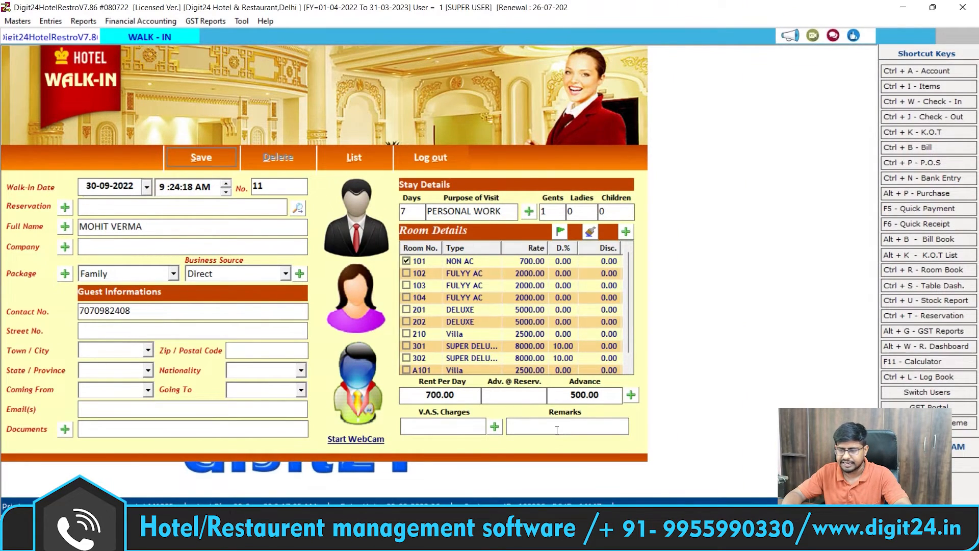
key(Return)
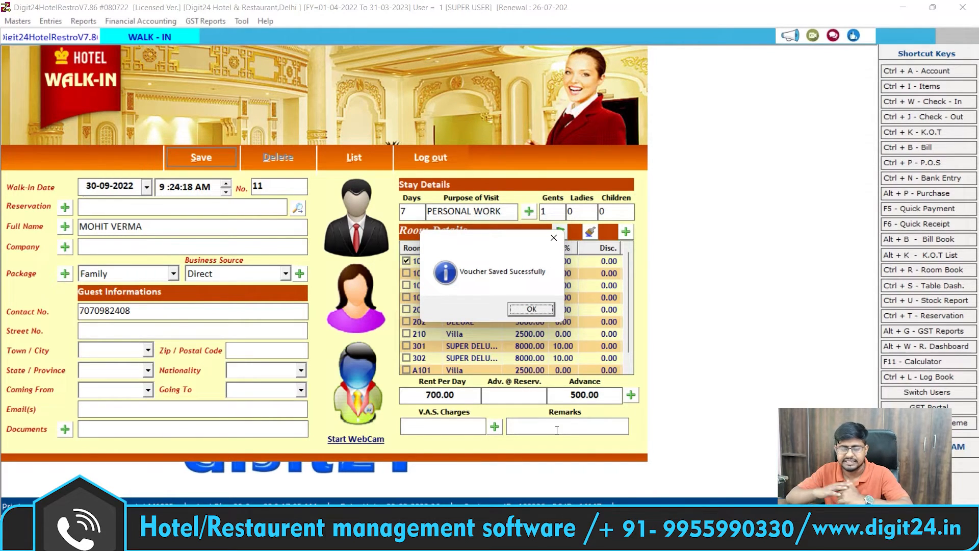
Step: Acknowledge the save, preview the 500.00 advance receipt, then close the preview
key(Return)
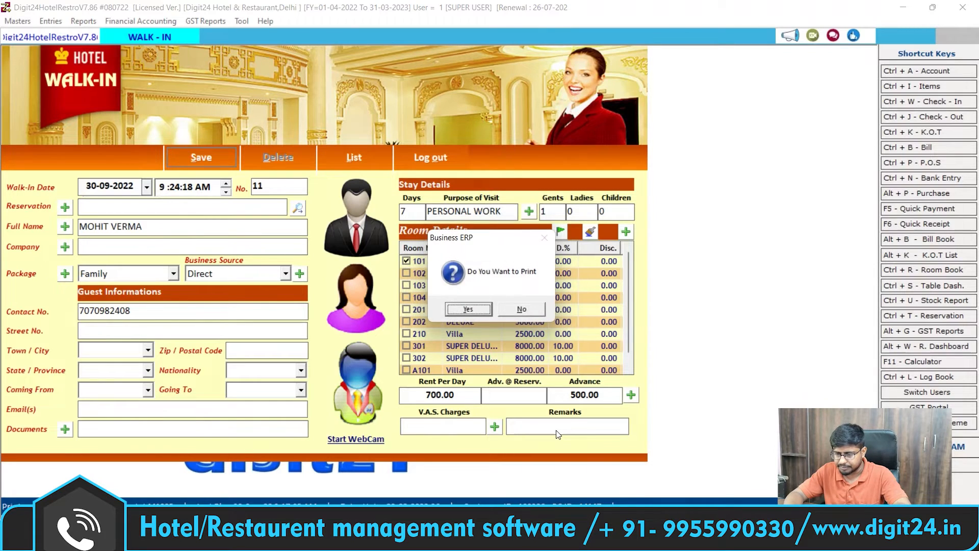
key(Return)
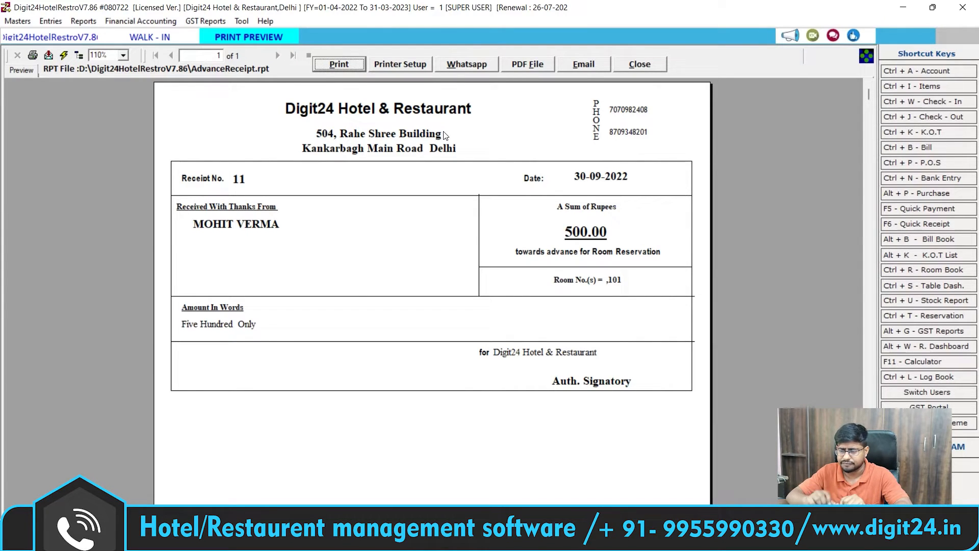
click(638, 65)
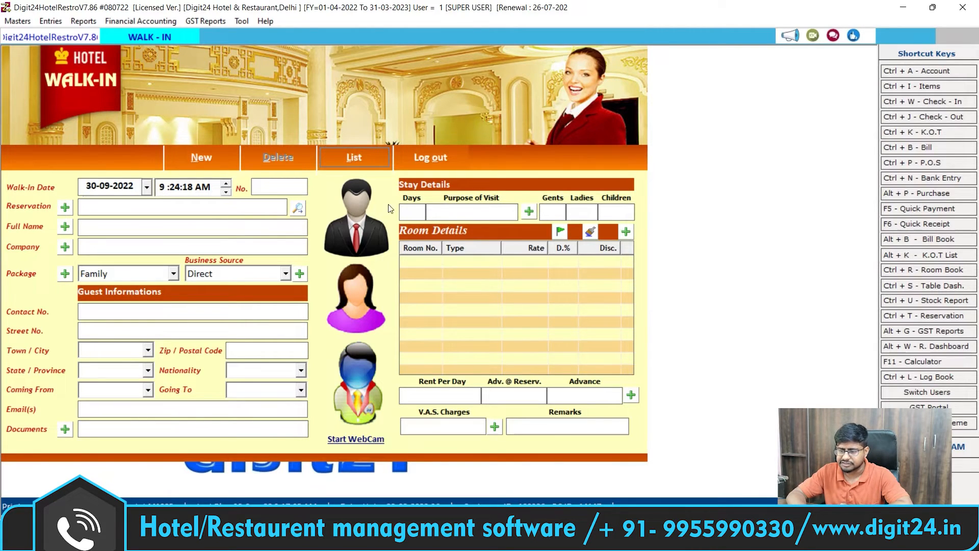
Step: Confirm walk-in No. 11 appears in the refreshed Walk-In List, then close the list
click(934, 105)
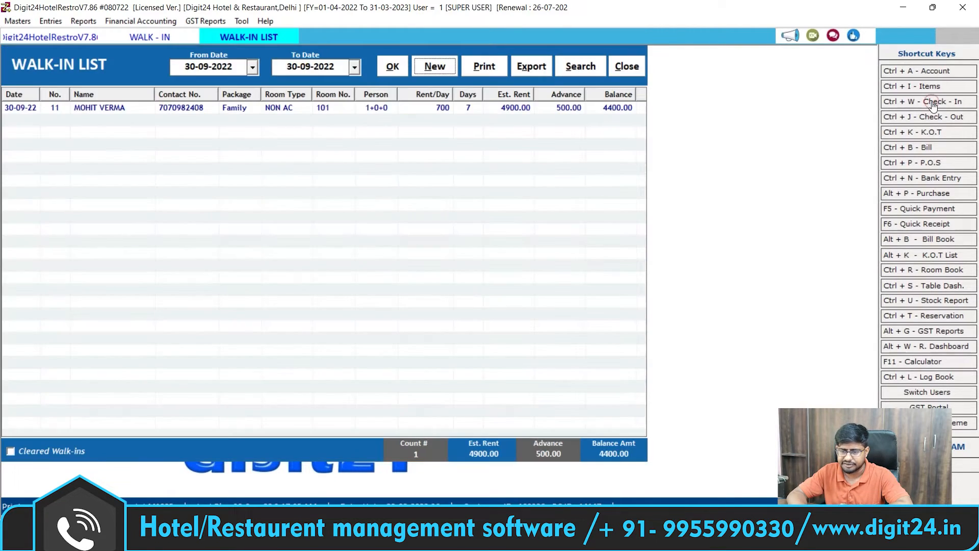
click(393, 69)
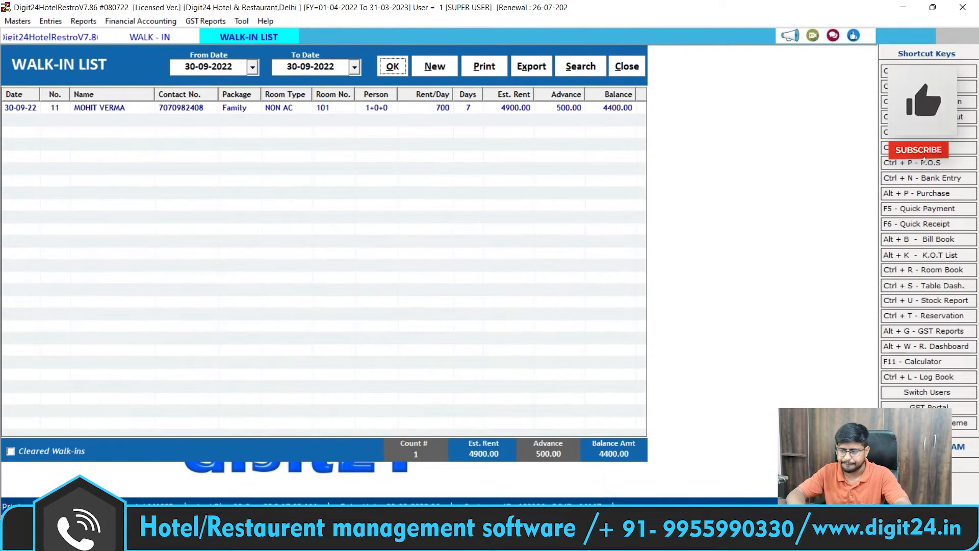
click(624, 67)
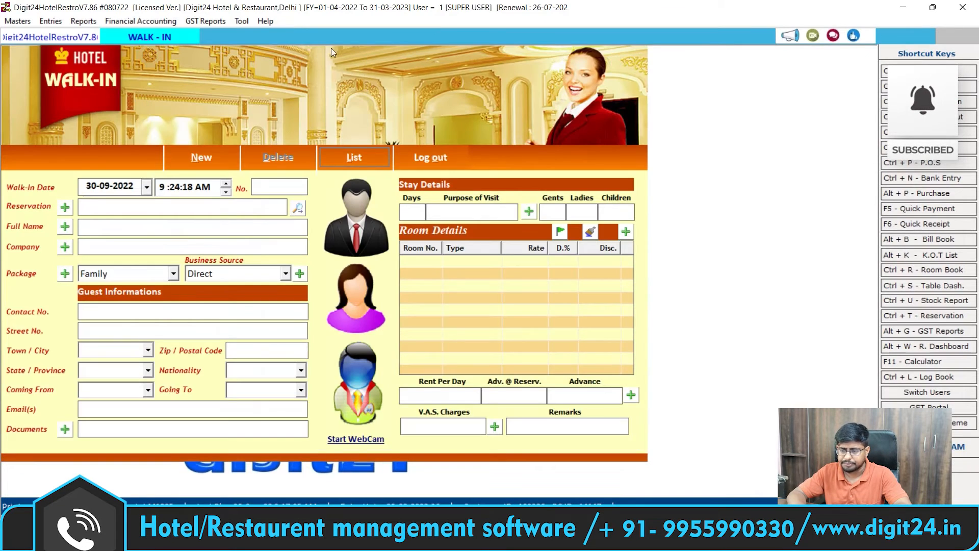
click(50, 21)
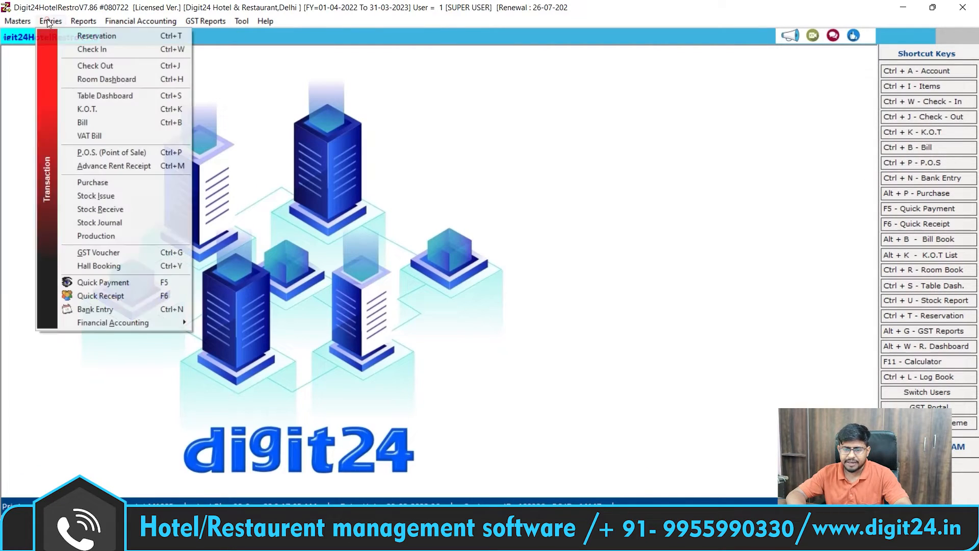
click(106, 79)
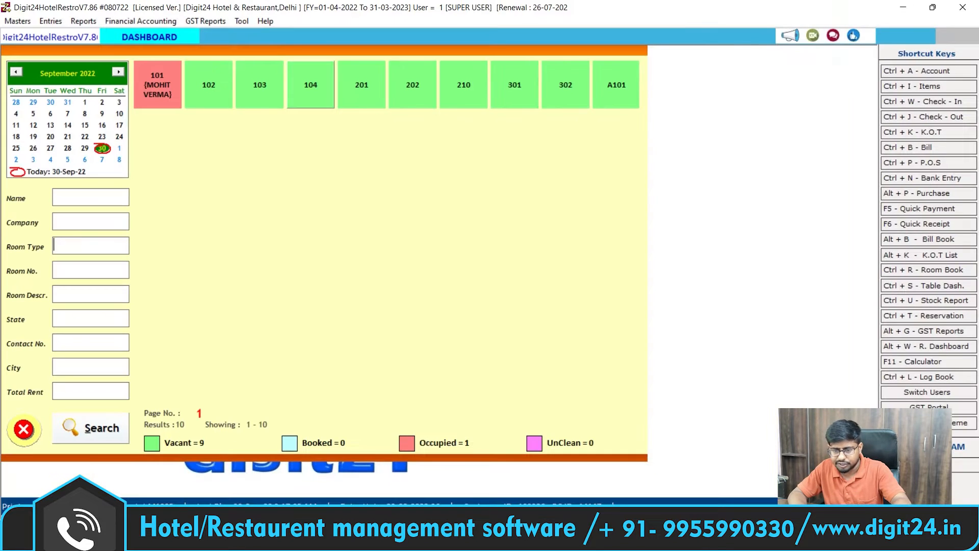
click(23, 429)
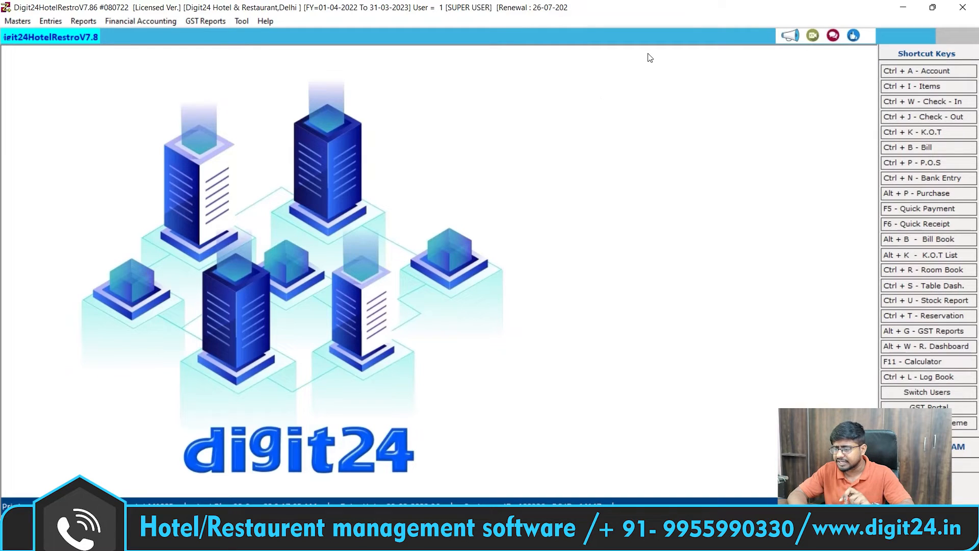
Step: Pass briefly through the P.O.S screen, then bring up a blank K.O.T. form dated 30-09-2022
click(934, 164)
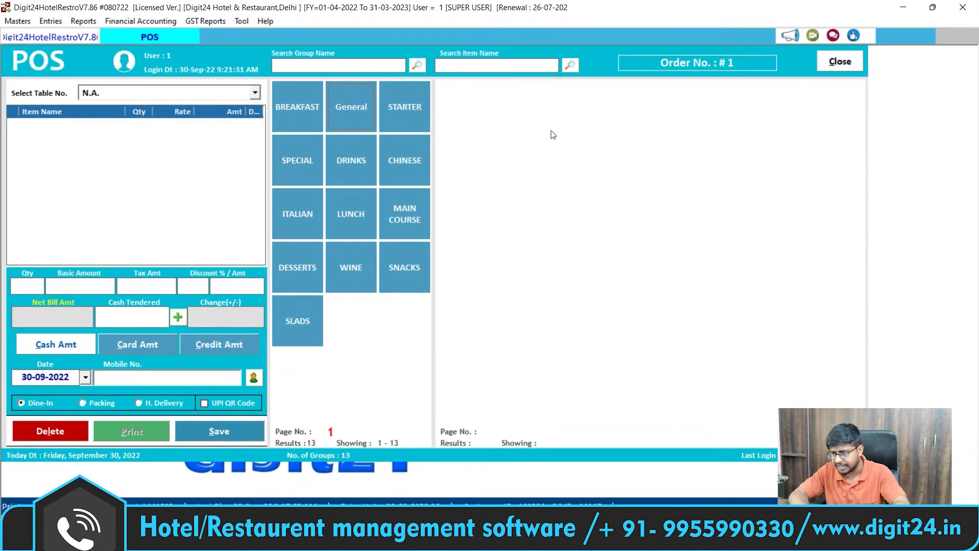
click(837, 63)
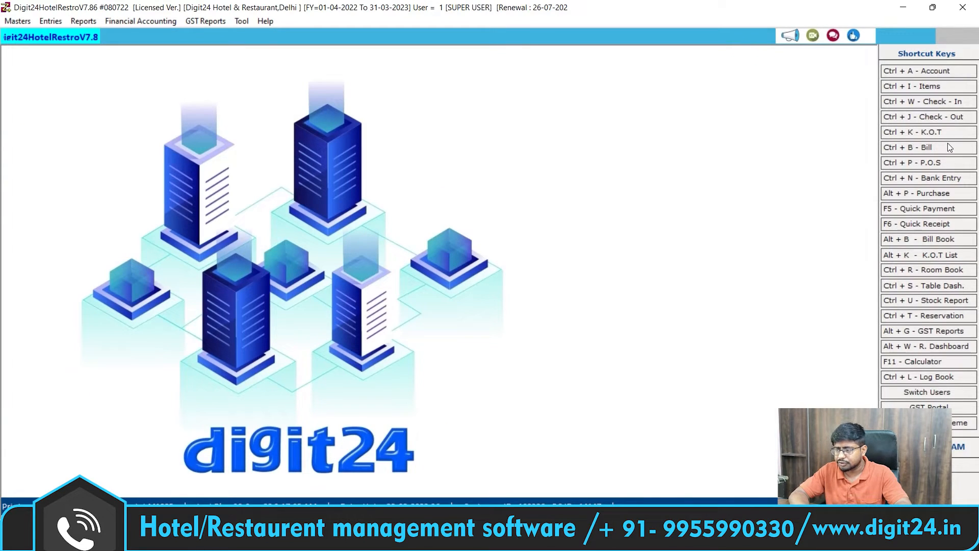
click(926, 134)
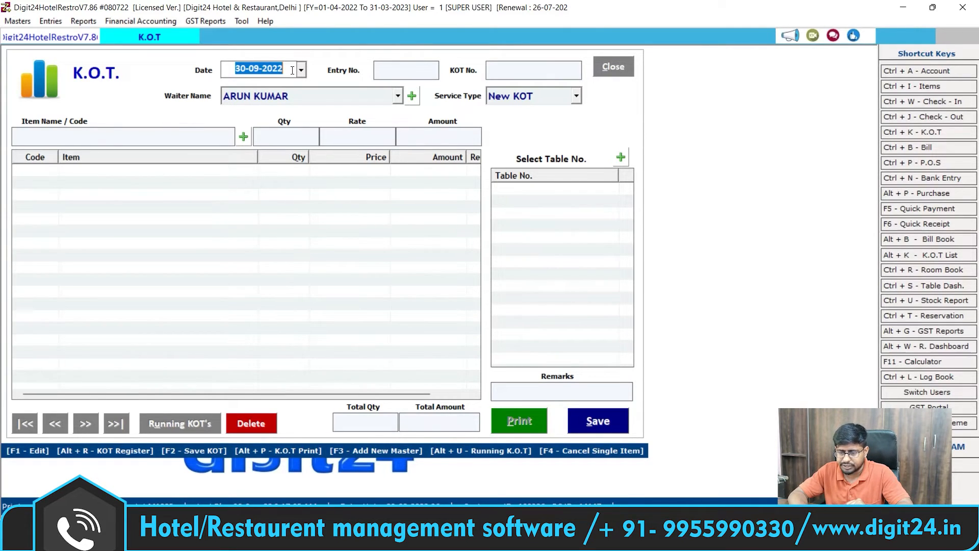
Step: Accept date 30-09-2022 to generate KOT No. 8 and assign the last waiter in the list
key(Return)
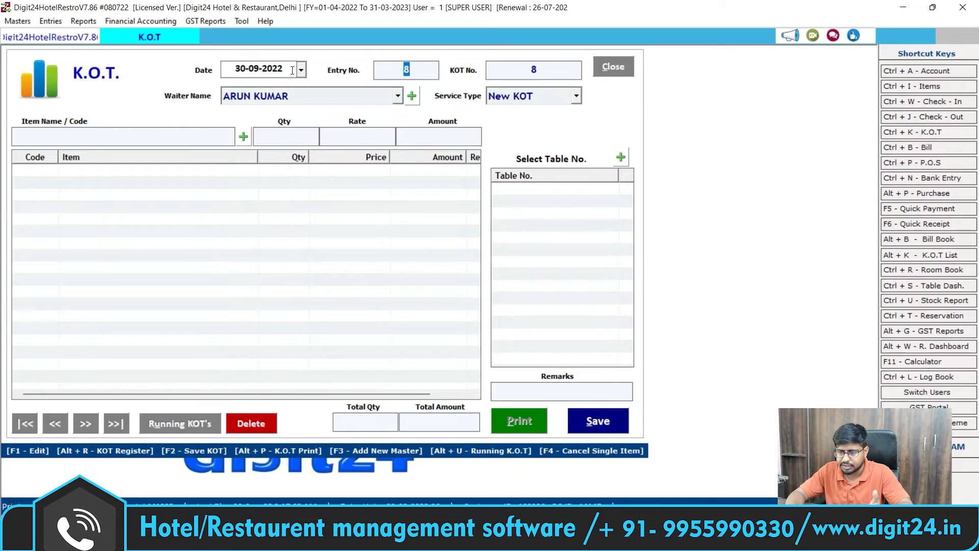
key(Return)
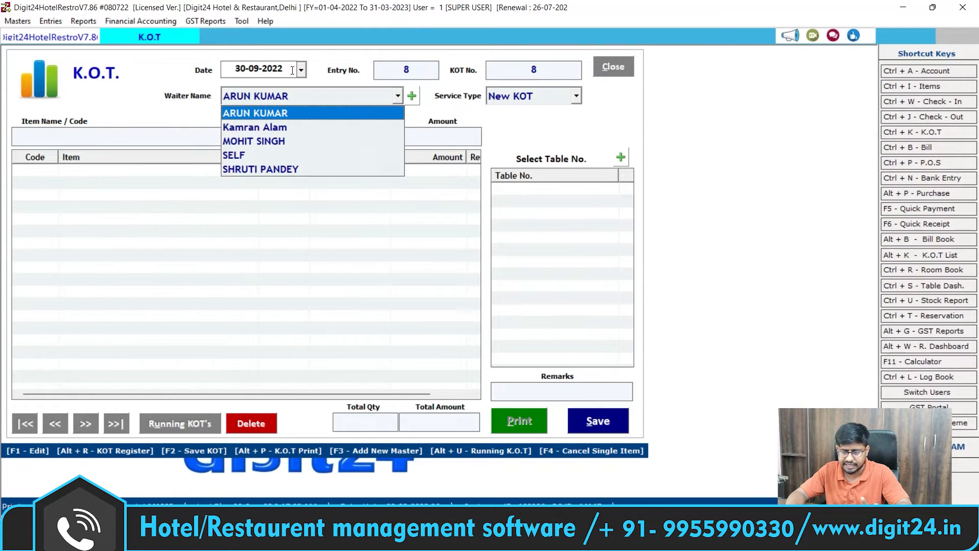
key(Down)
key(Down)
key(Down)
key(Down)
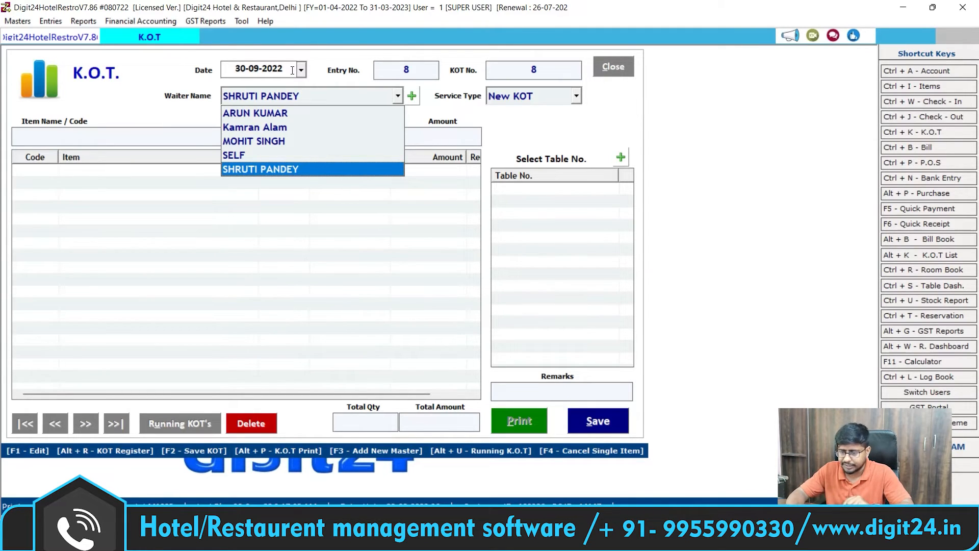
key(Up)
key(Up)
key(Up)
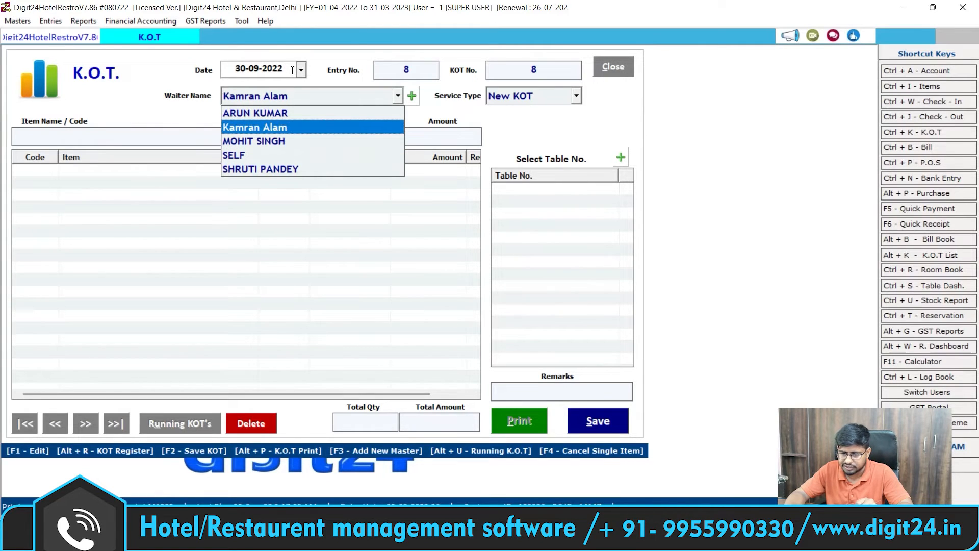
key(Down)
key(Down)
key(Down)
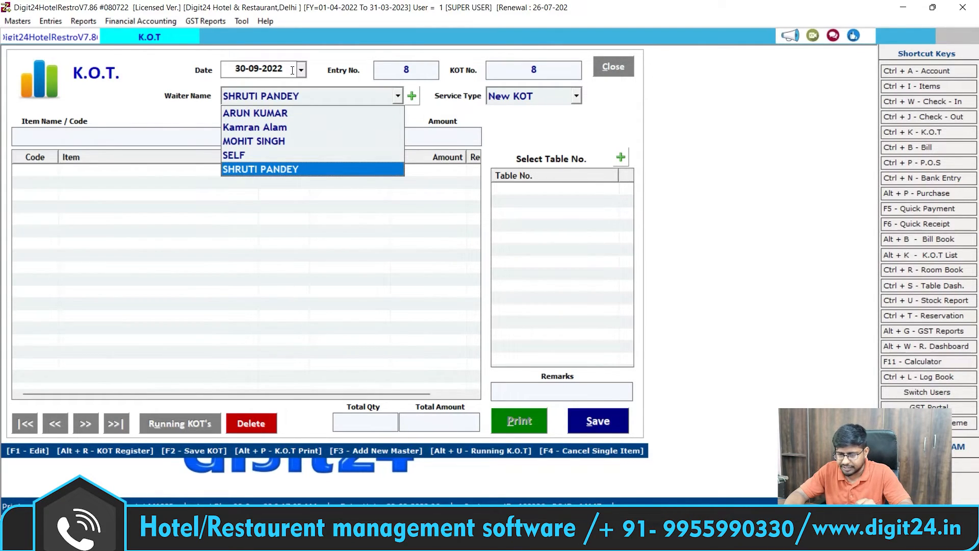
key(Return)
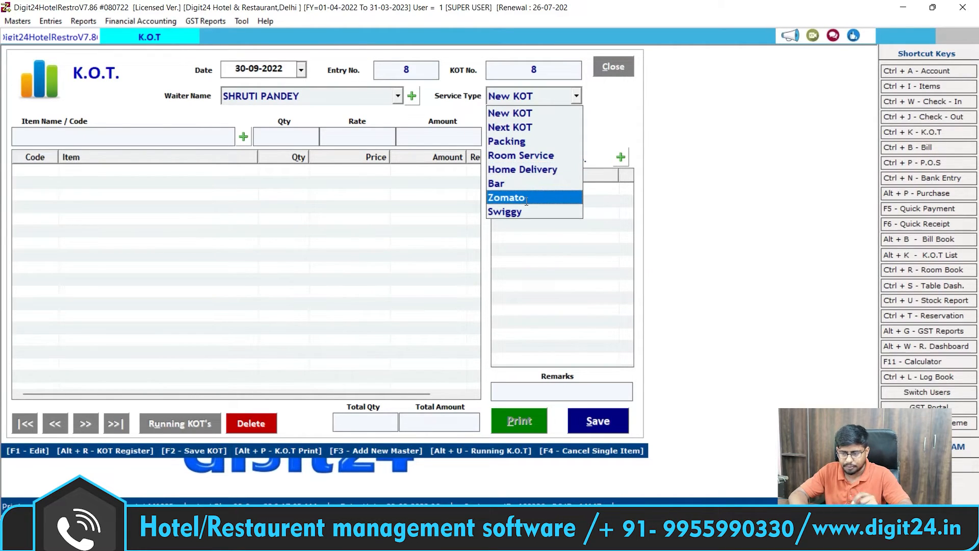
Step: Make the KOT a Room Service order for room 210
click(531, 155)
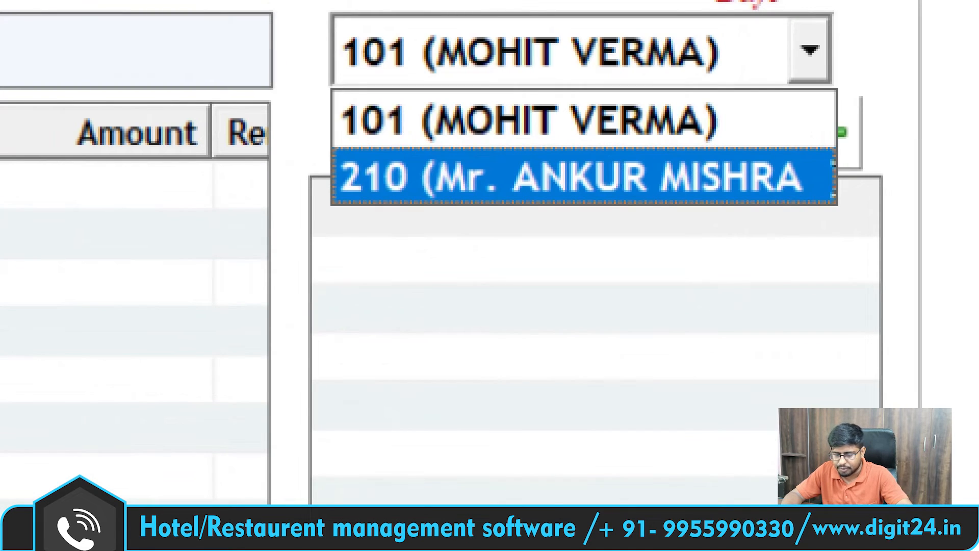
click(572, 177)
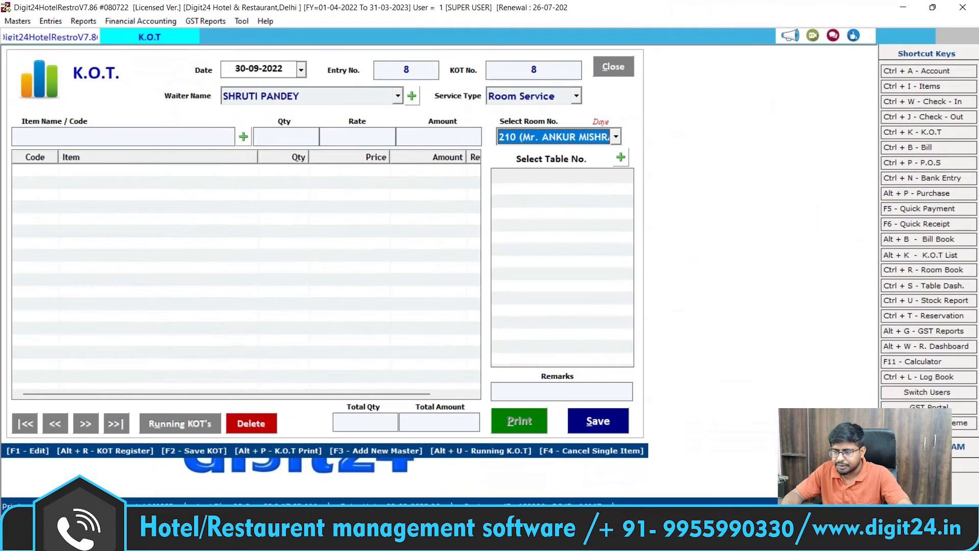
click(603, 137)
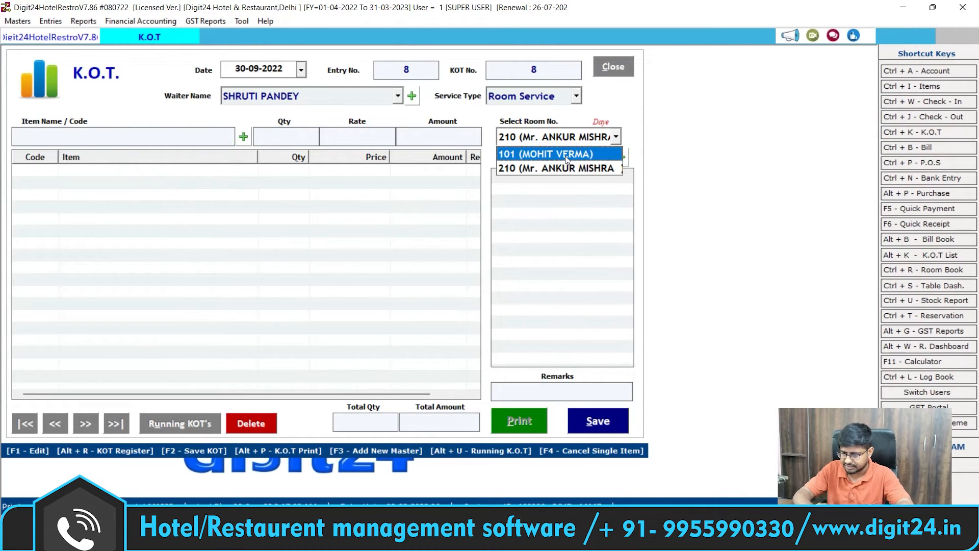
key(Return)
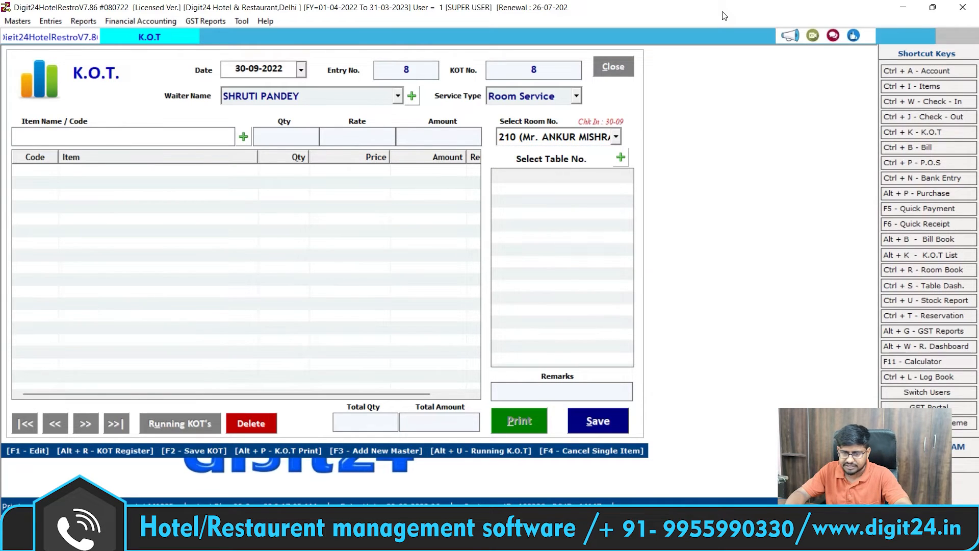
Step: Add 2 KALI MIRCH CHICKEN and 1 SPECIAL VEG THALI, totalling 490.00, and save the KOT
key(space)
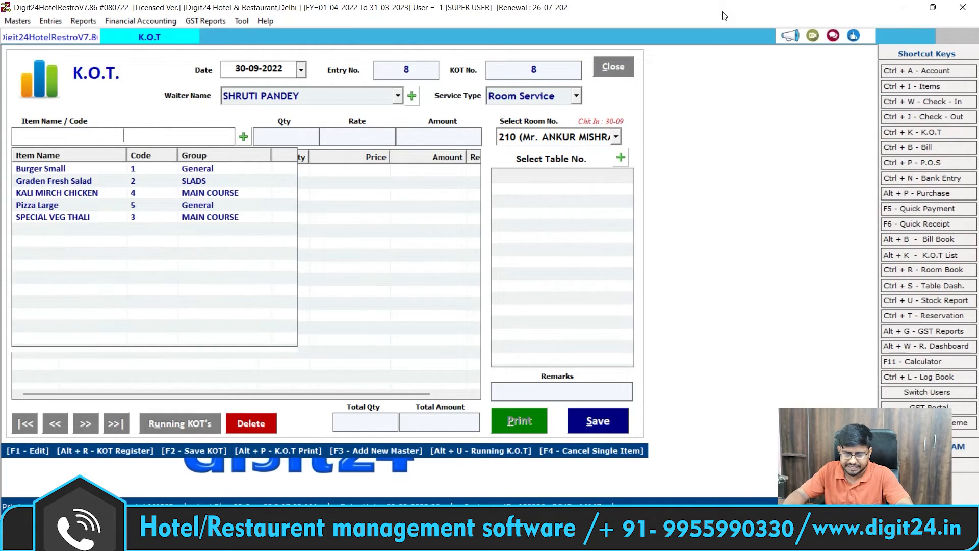
key(Down)
key(Down)
key(Down)
key(Return)
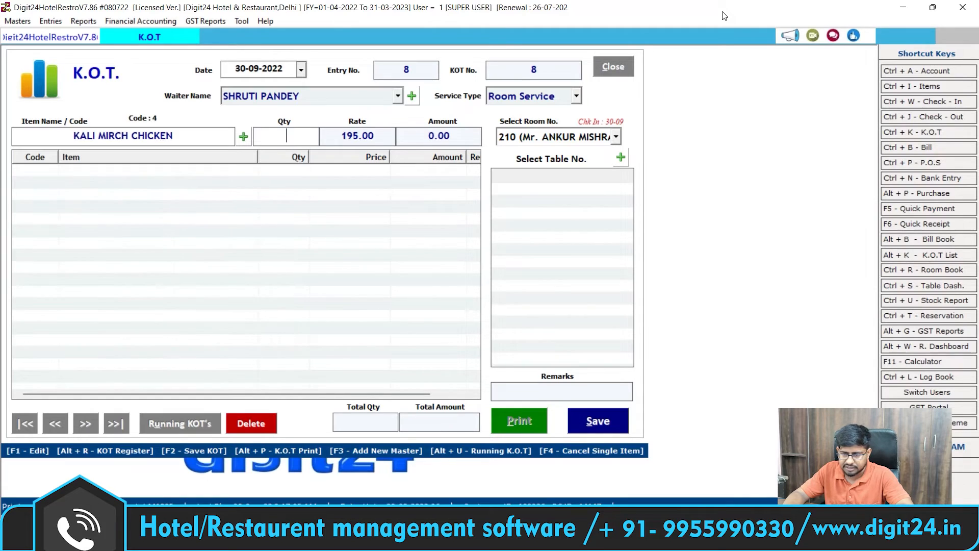
text(2)
key(Return)
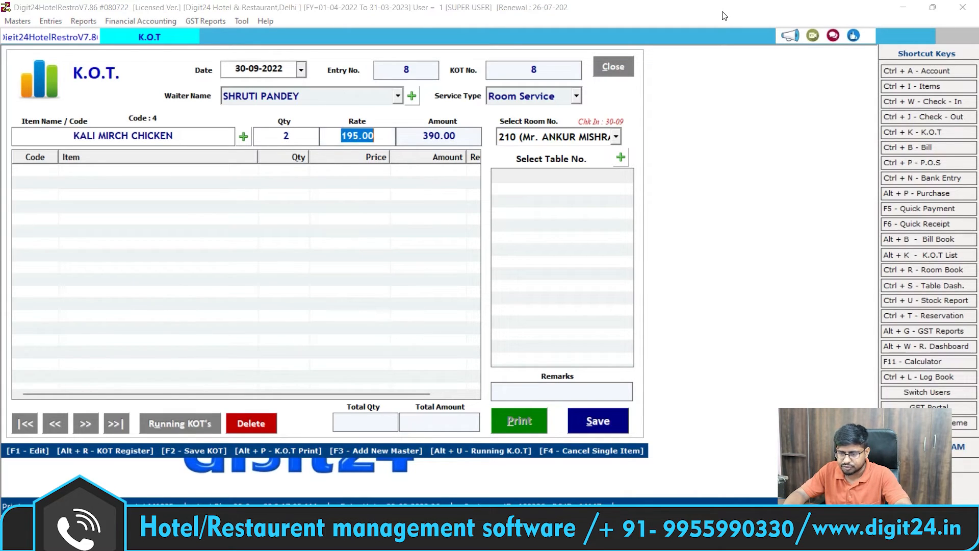
key(Return)
key(Return)
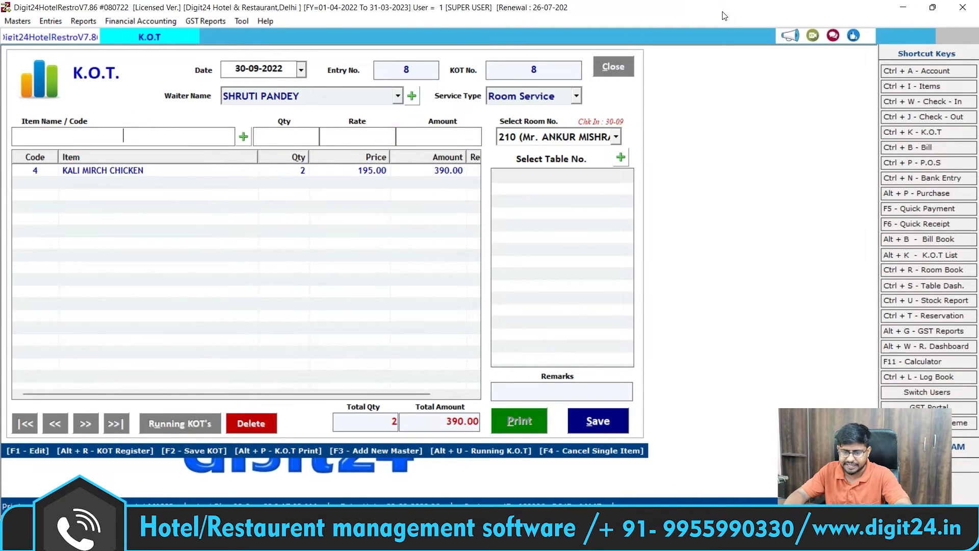
key(Down)
key(Down)
key(Down)
key(Down)
key(Down)
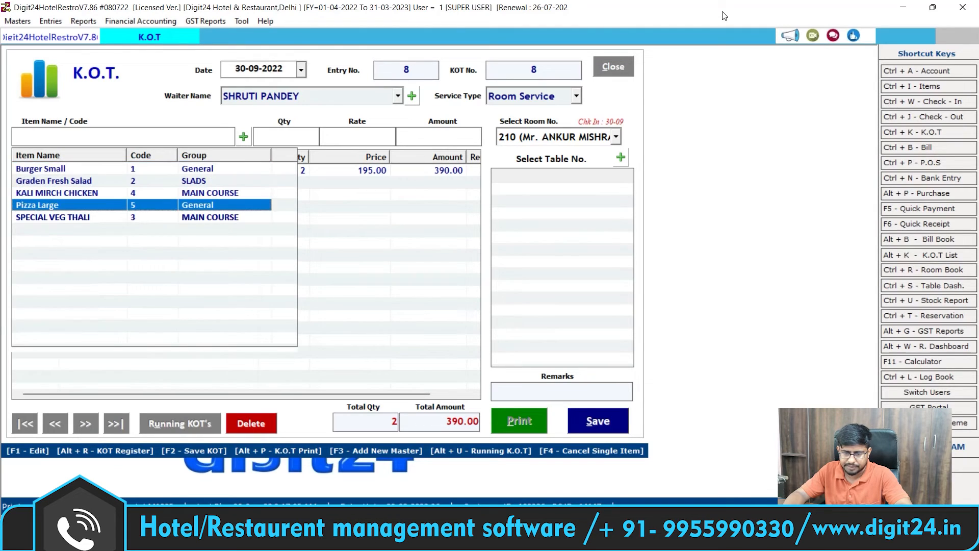
key(Down)
key(Return)
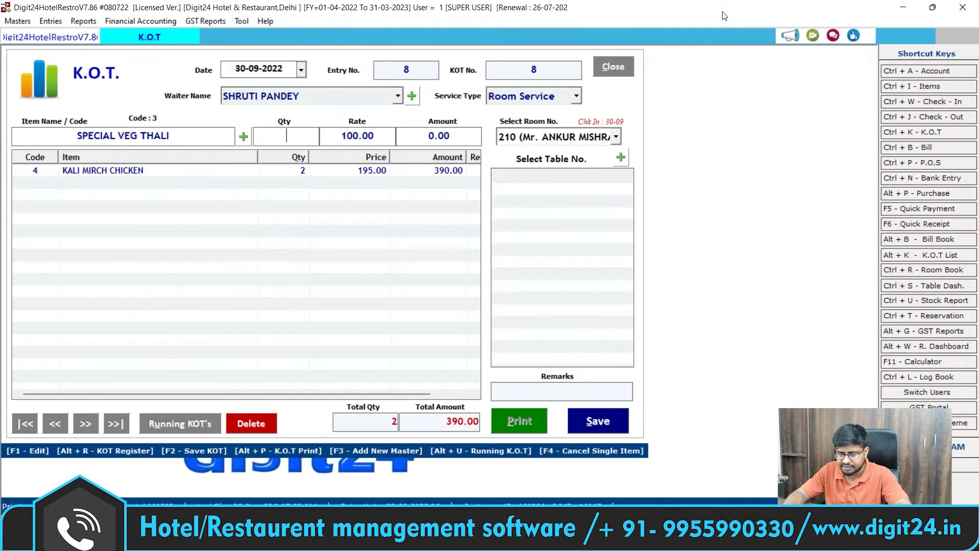
text(1)
key(Return)
key(Return)
key(Return)
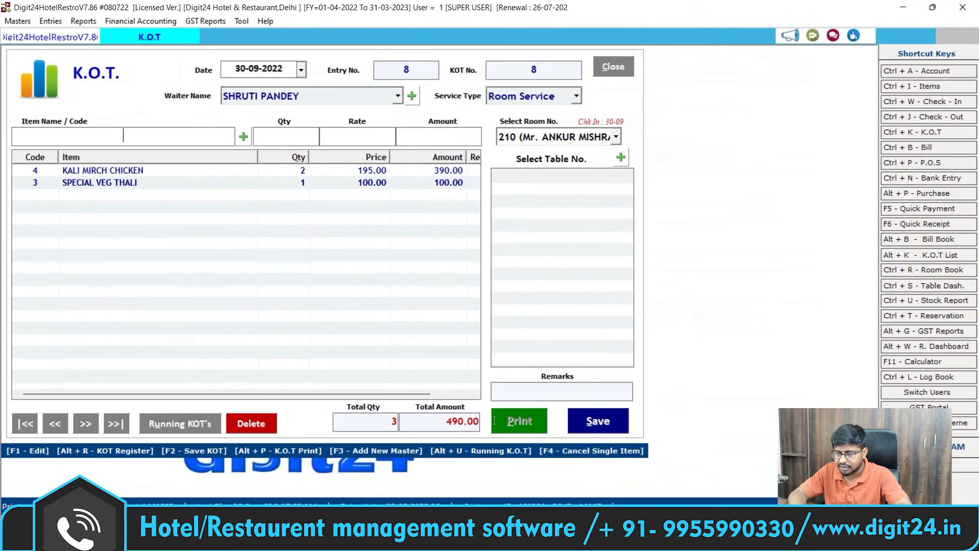
click(608, 431)
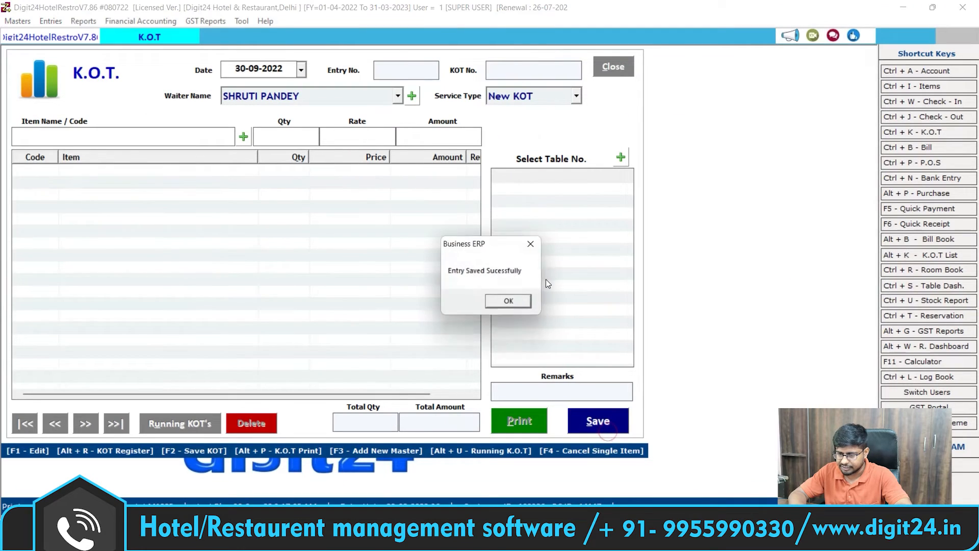
Step: Preview saved KOT No. 8, discard the empty KOT form, and show the List of Bills for 30-09-2022
click(510, 302)
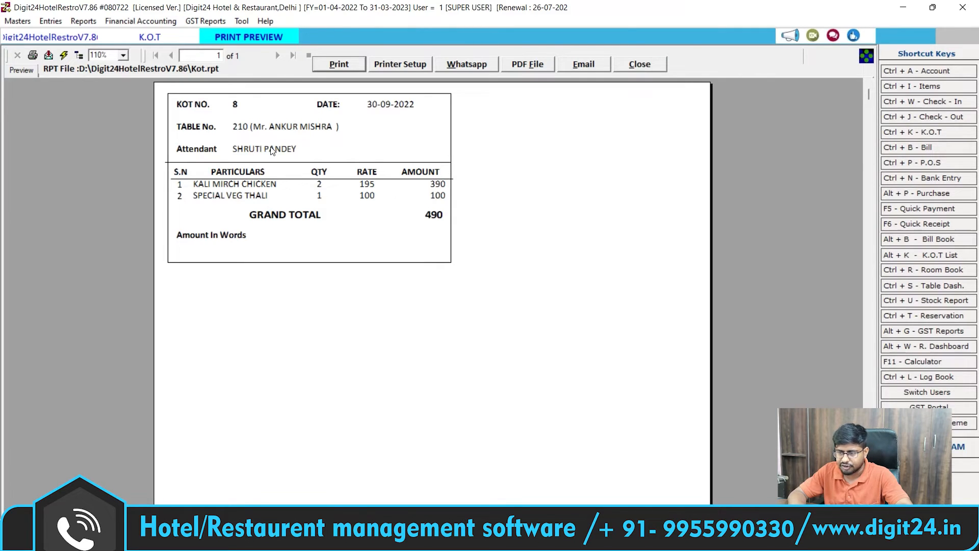
click(653, 65)
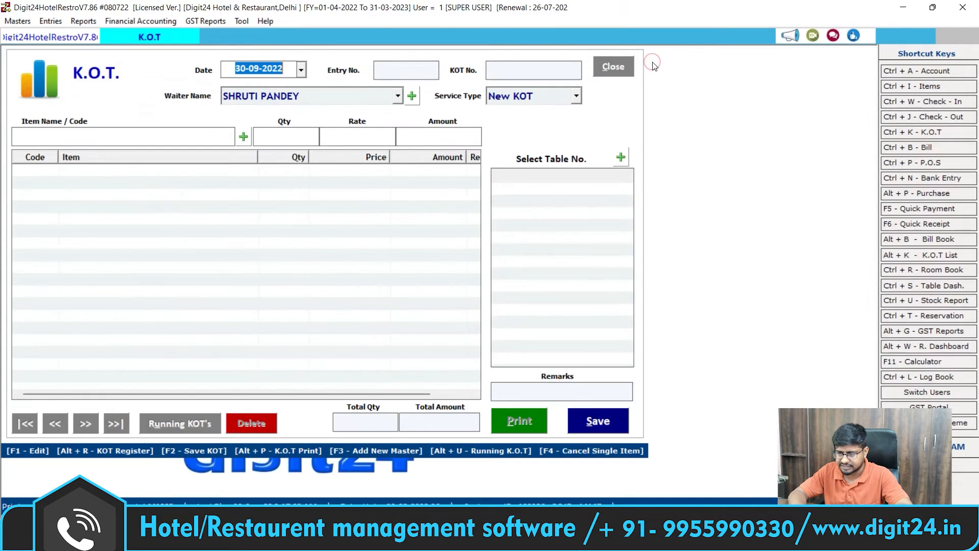
click(618, 65)
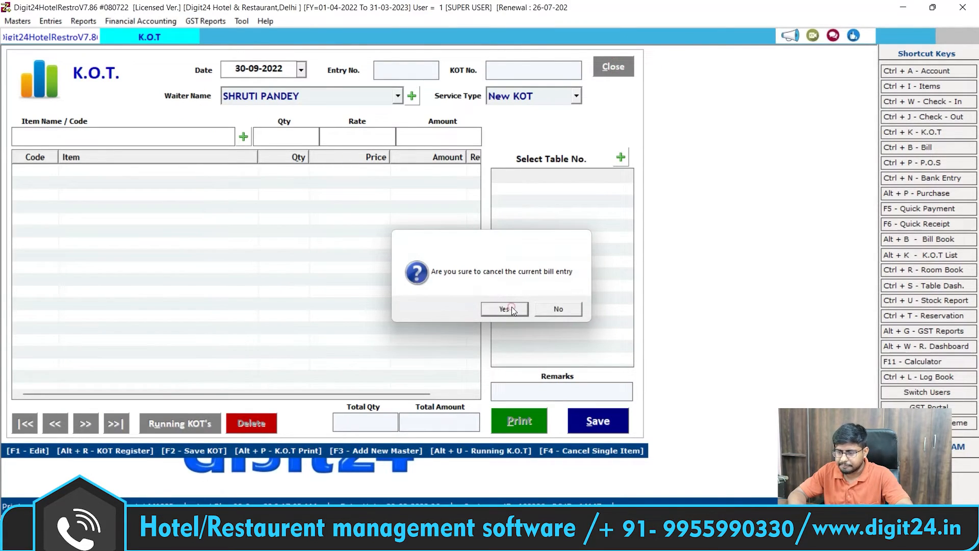
click(504, 309)
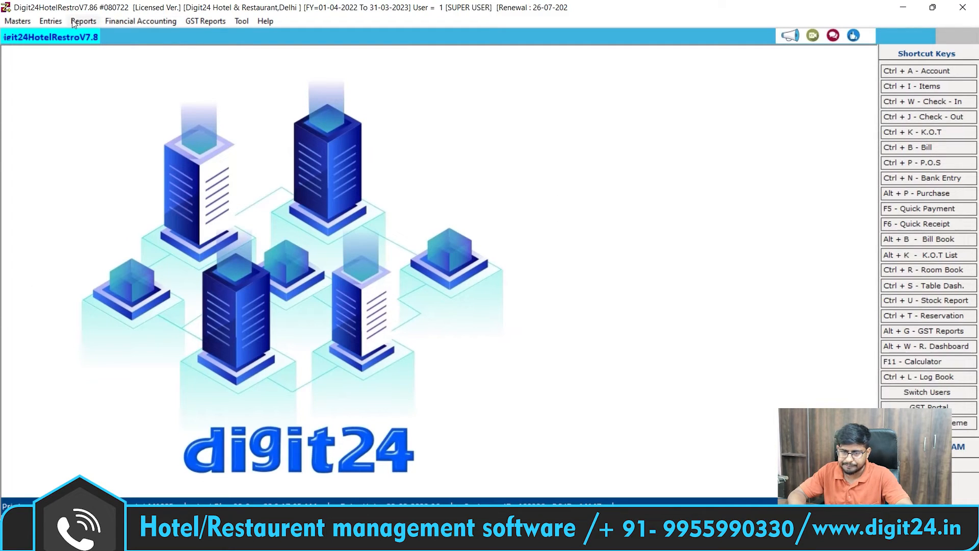
click(934, 148)
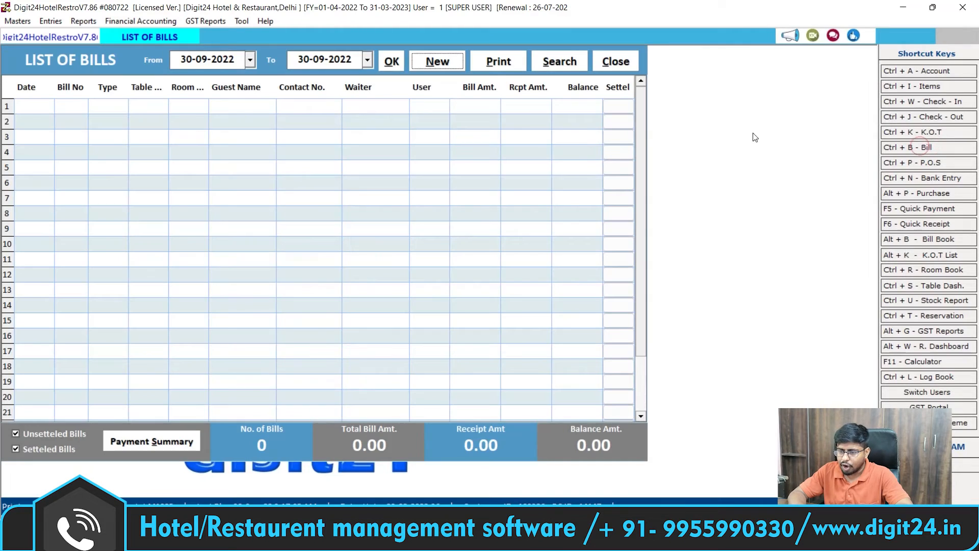
Step: Start a new Room Service bill and load room 101's KOT 9 food items
click(432, 62)
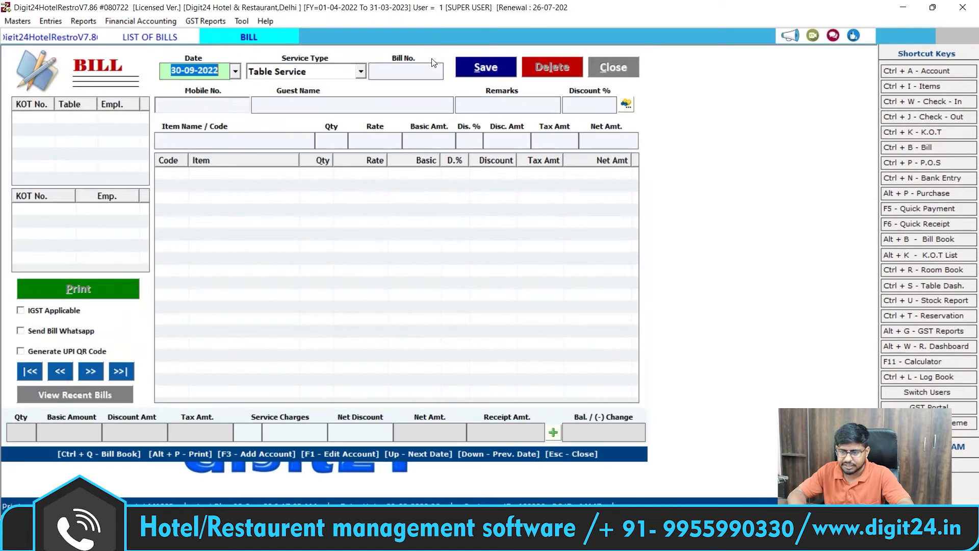
key(Return)
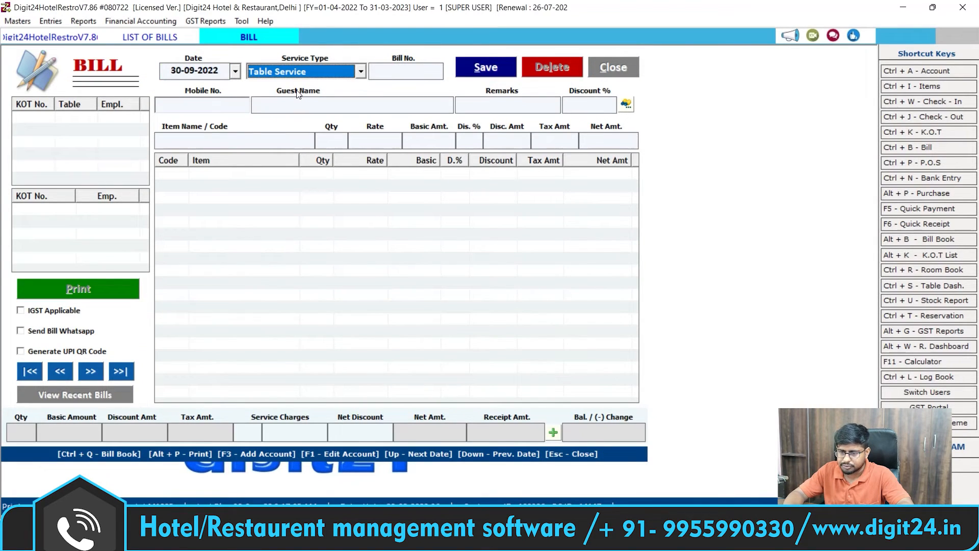
click(359, 76)
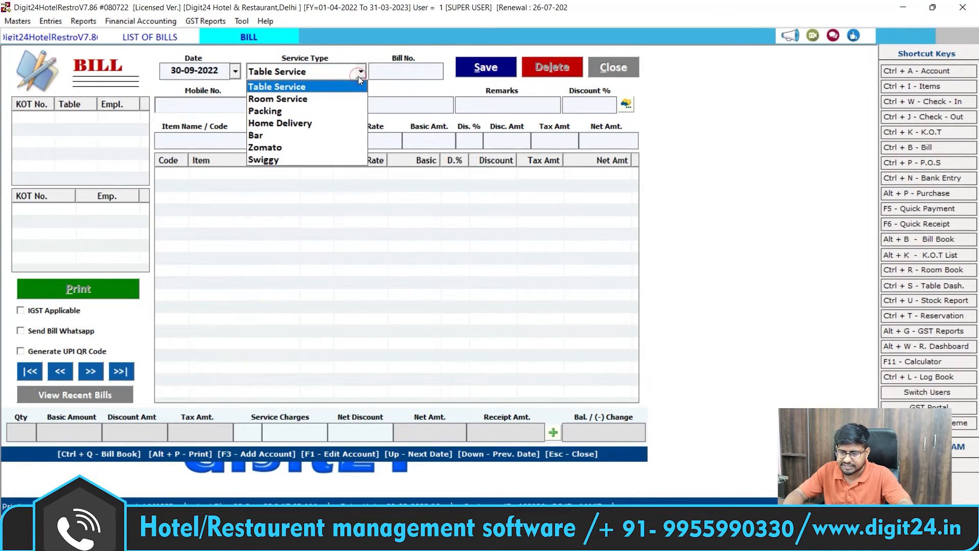
key(Down)
key(Return)
key(Return)
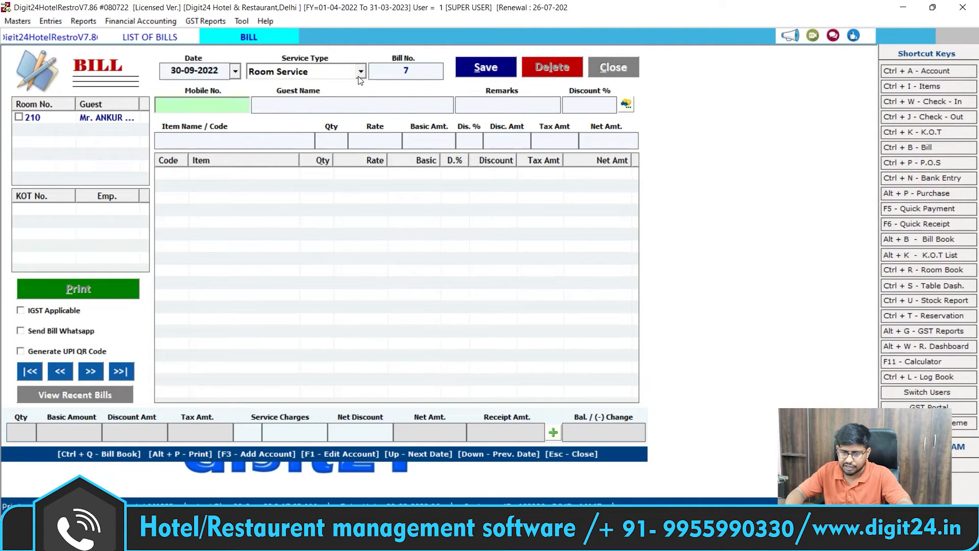
key(Return)
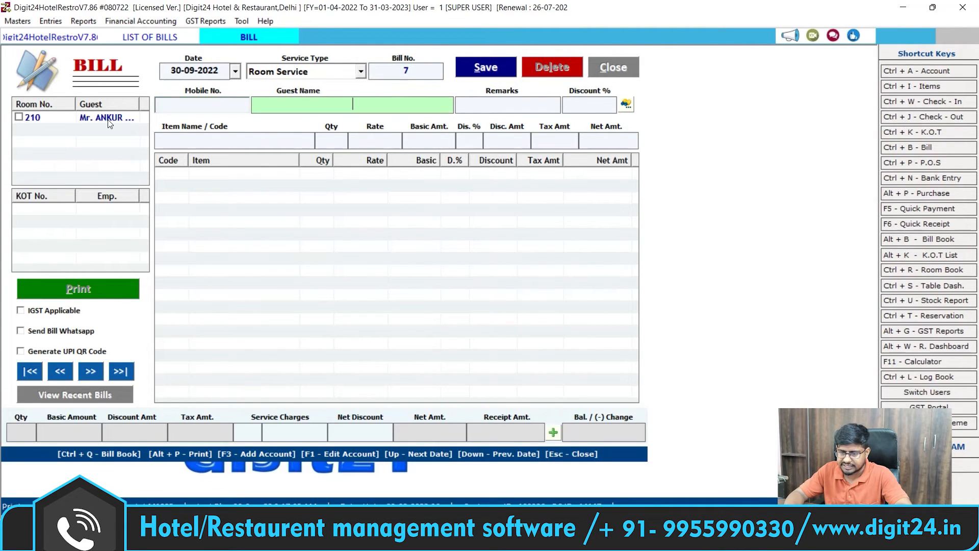
key(Return)
key(Return)
key(Return)
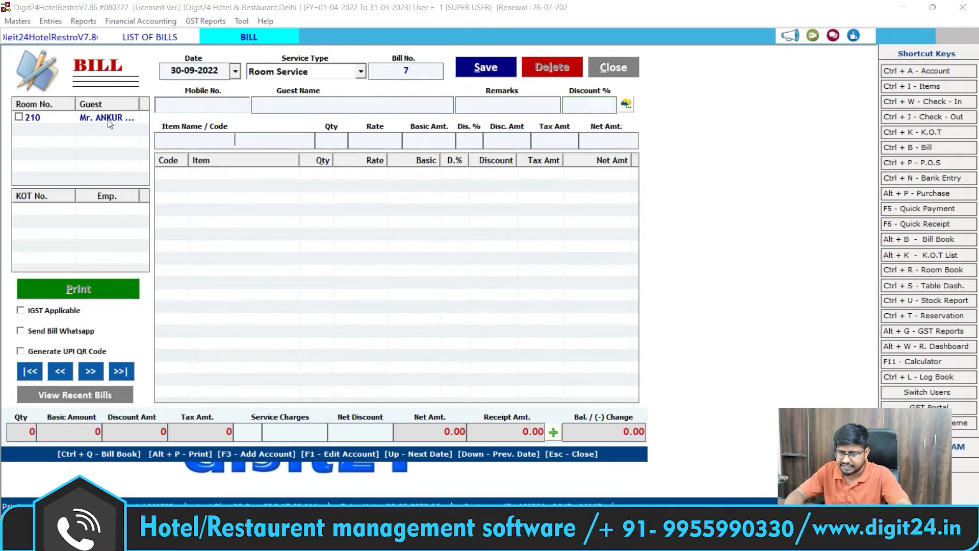
key(Return)
click(228, 105)
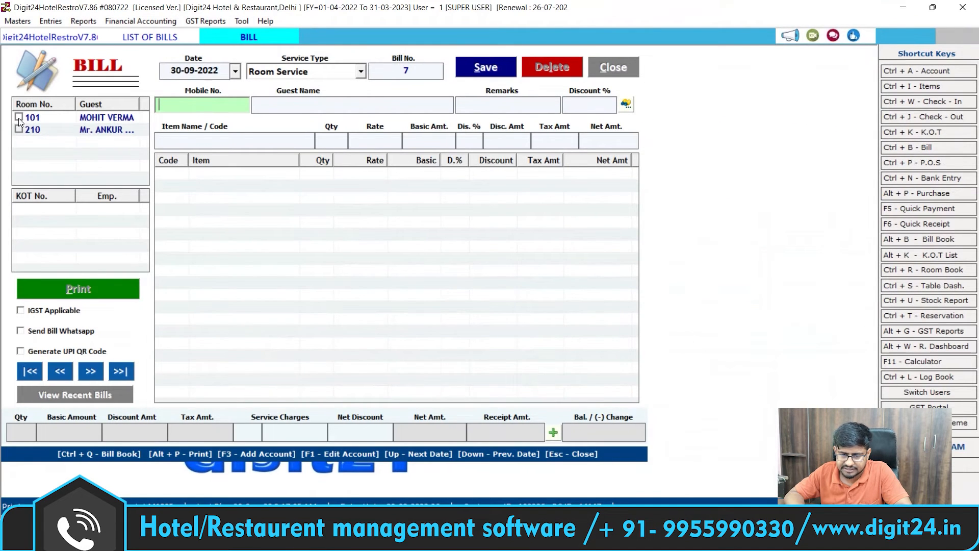
click(19, 117)
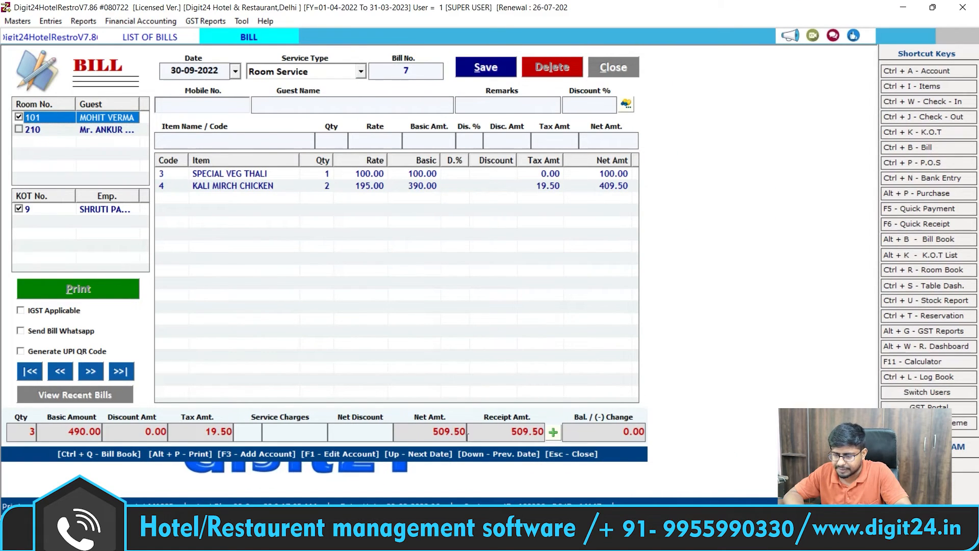
Step: Leave the 509.50 net as balance and bring up the bill's Payment Options
click(524, 432)
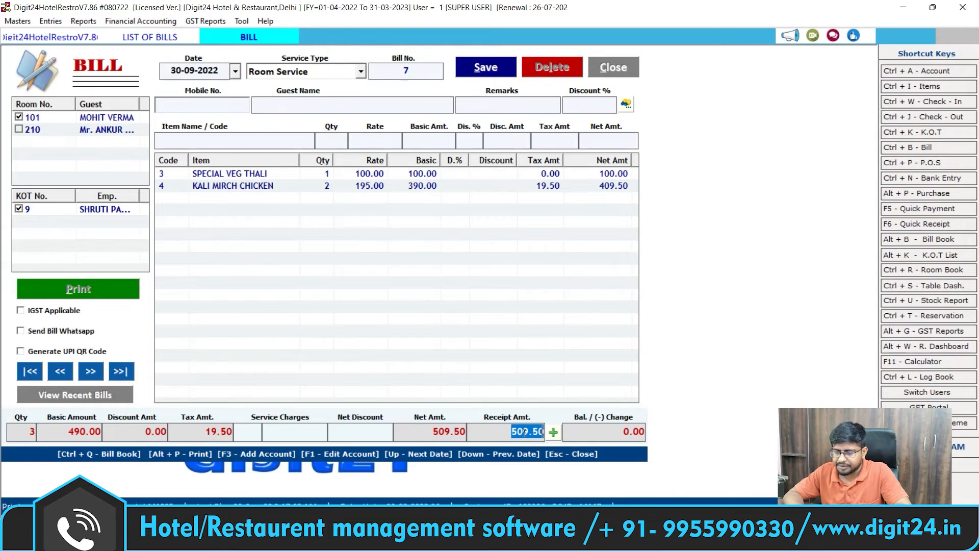
click(524, 432)
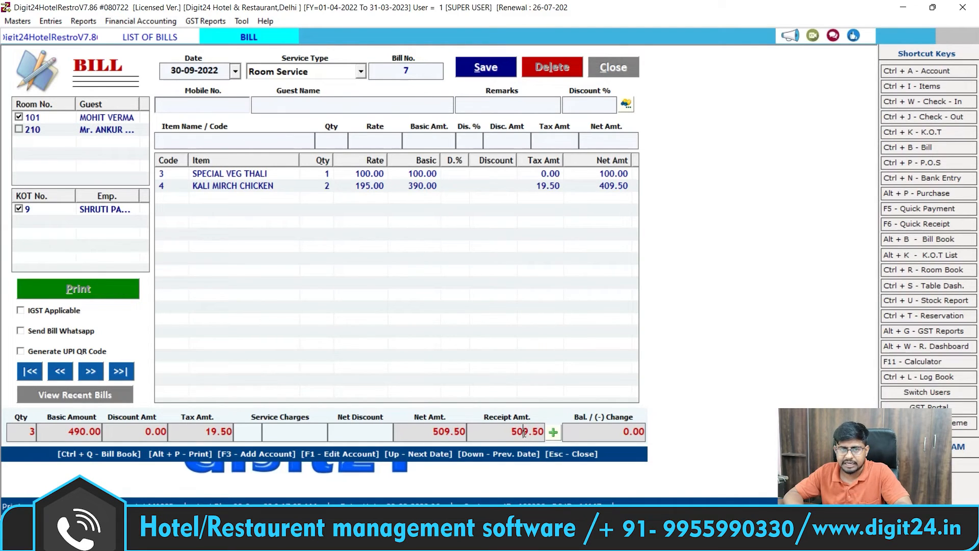
click(608, 433)
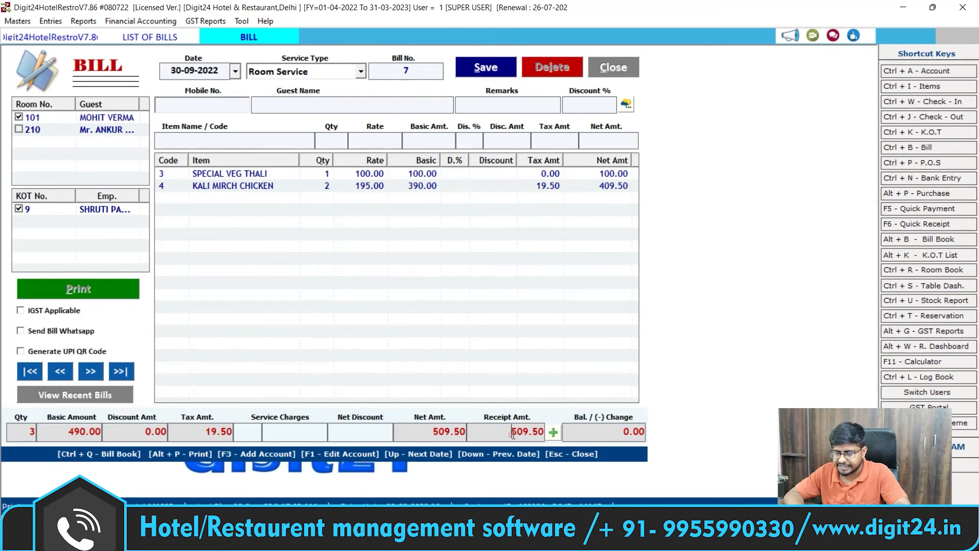
double_click(512, 434)
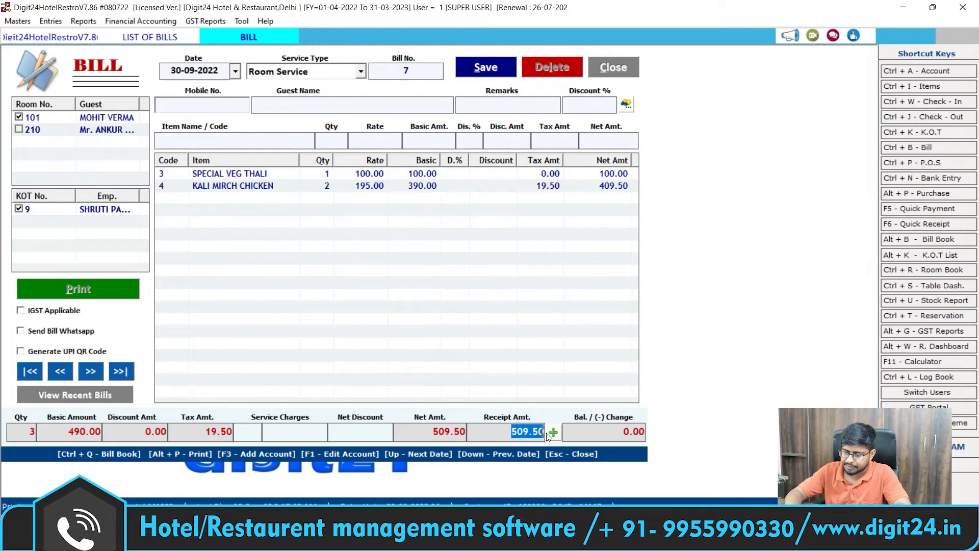
click(554, 433)
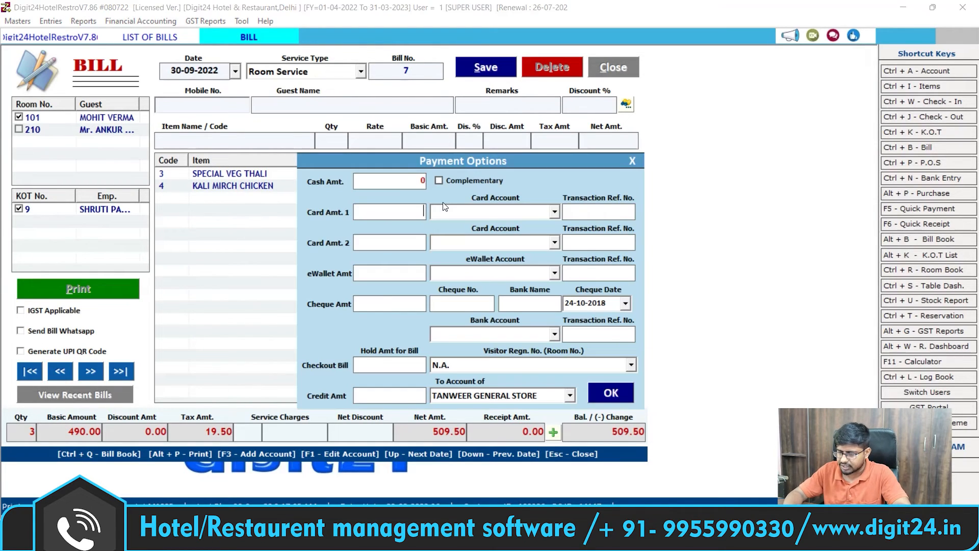
key(Return)
key(Return)
key(Return)
key(Return)
key(Return)
key(Return)
key(Return)
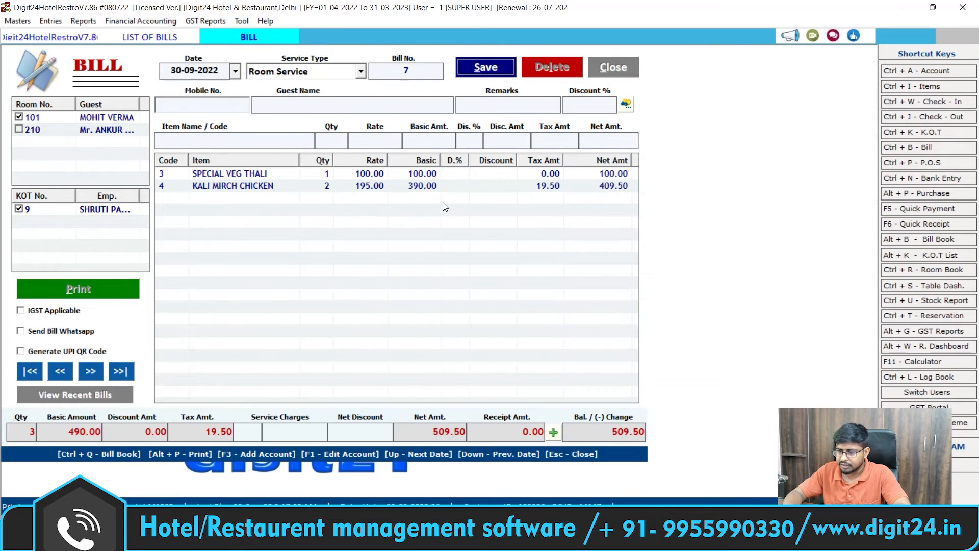
Step: Save Bill No. 7 for 509.50 and preview its cash memo
click(485, 69)
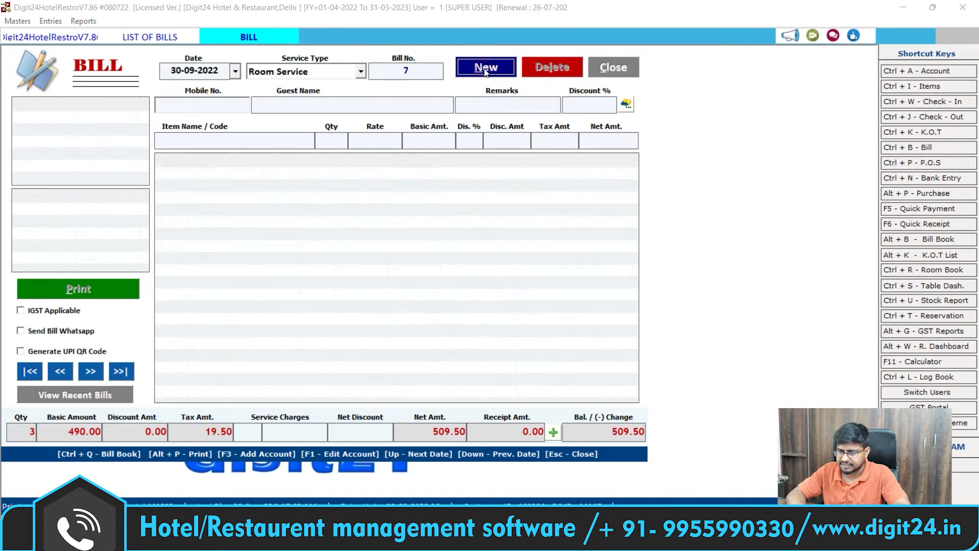
click(522, 306)
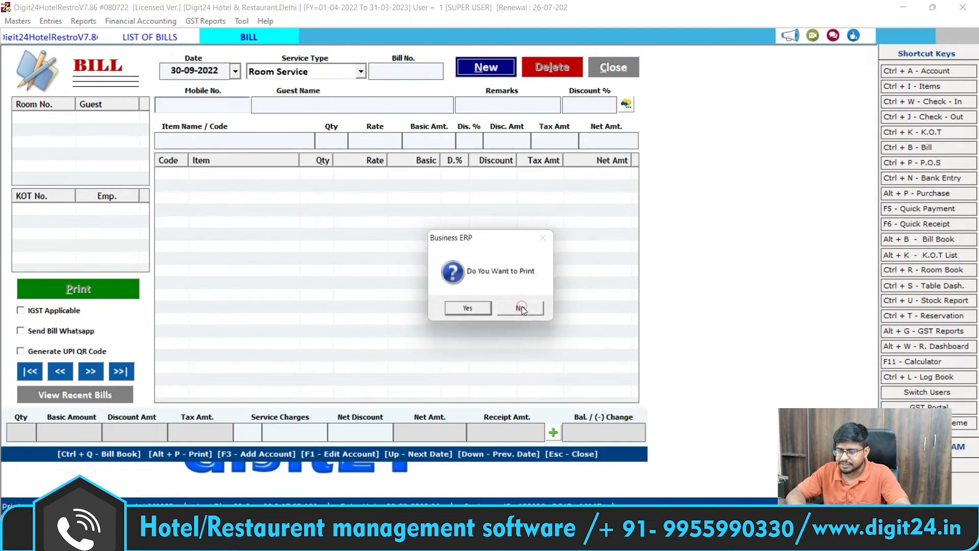
click(469, 308)
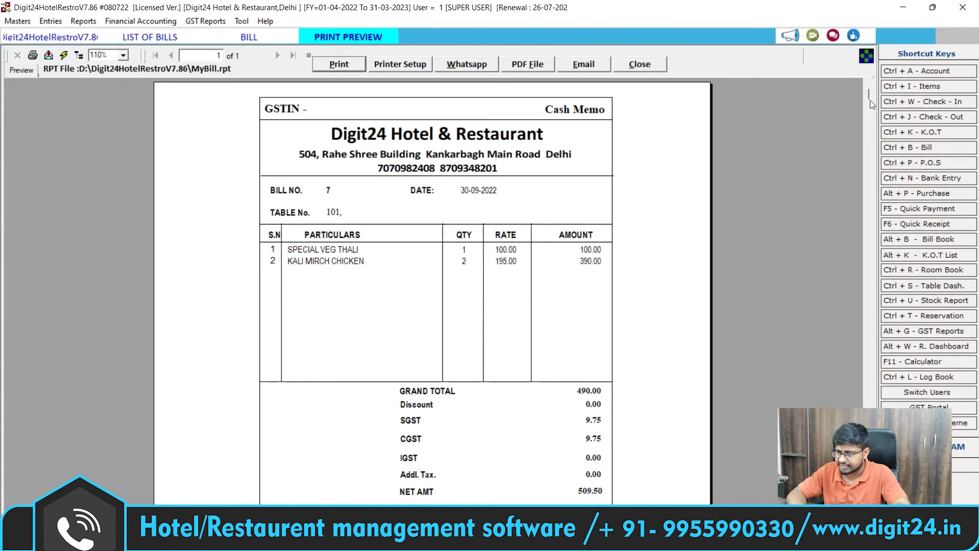
Step: Close the cash memo preview, bill screen and List of Bills, then bring up the Joint Bill check-out form
mouse_move(869, 96)
mouse_down()
mouse_move(868, 262)
mouse_move(859, 68)
mouse_up()
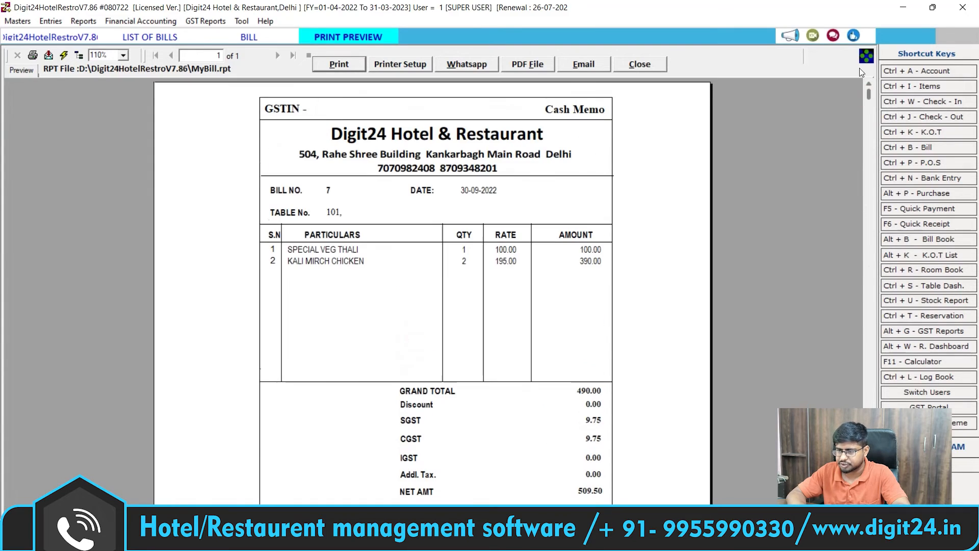
click(629, 63)
click(630, 63)
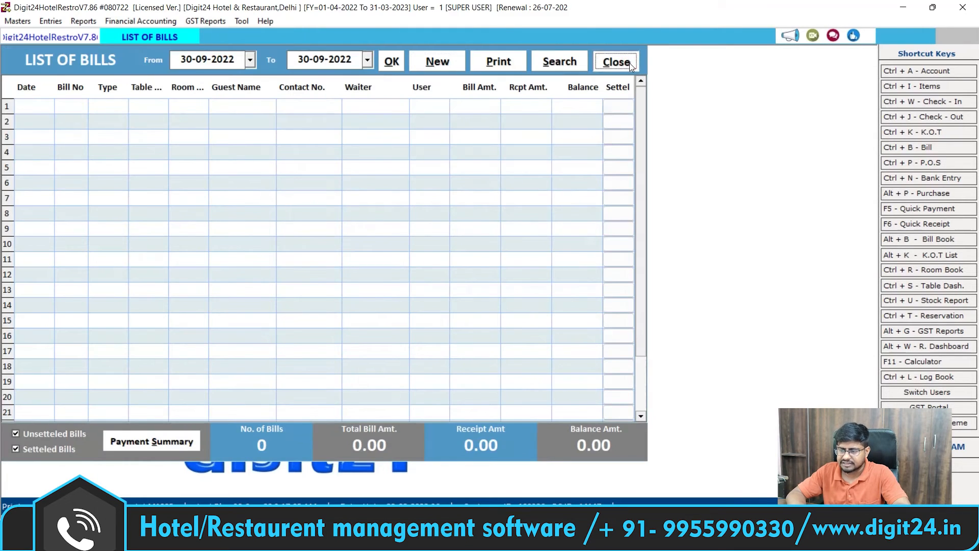
click(629, 63)
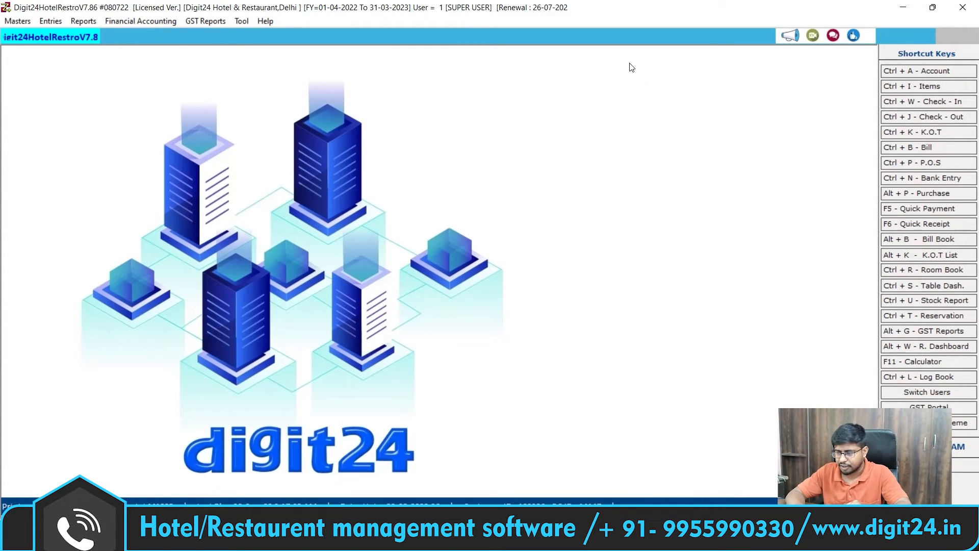
click(937, 118)
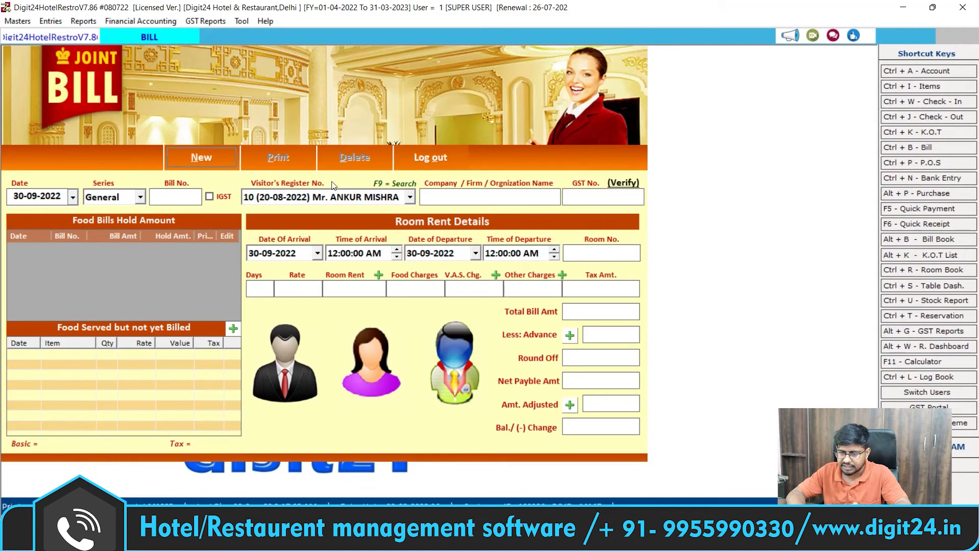
Step: Start a new joint bill for visitor entry 11 in room 101
click(203, 159)
key(Return)
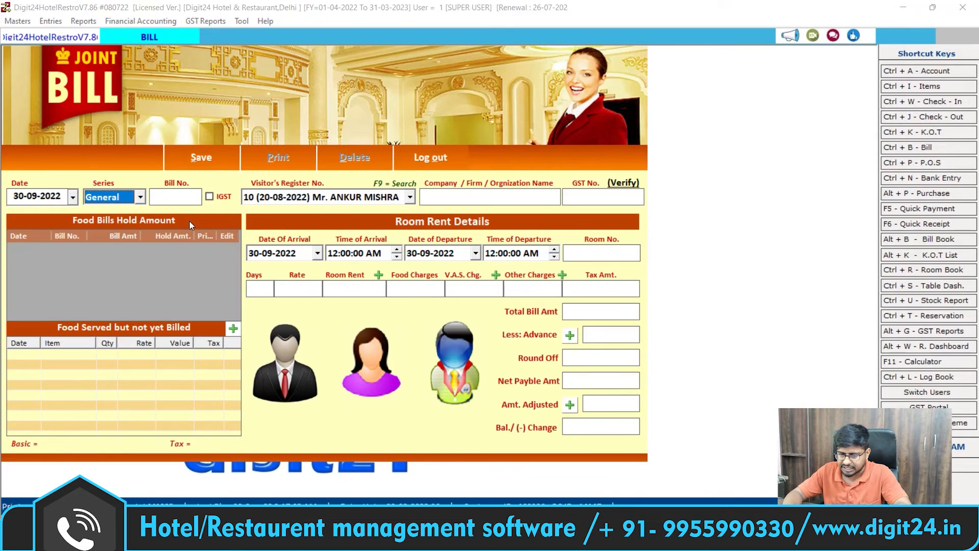
key(Return)
key(Return)
key(Return)
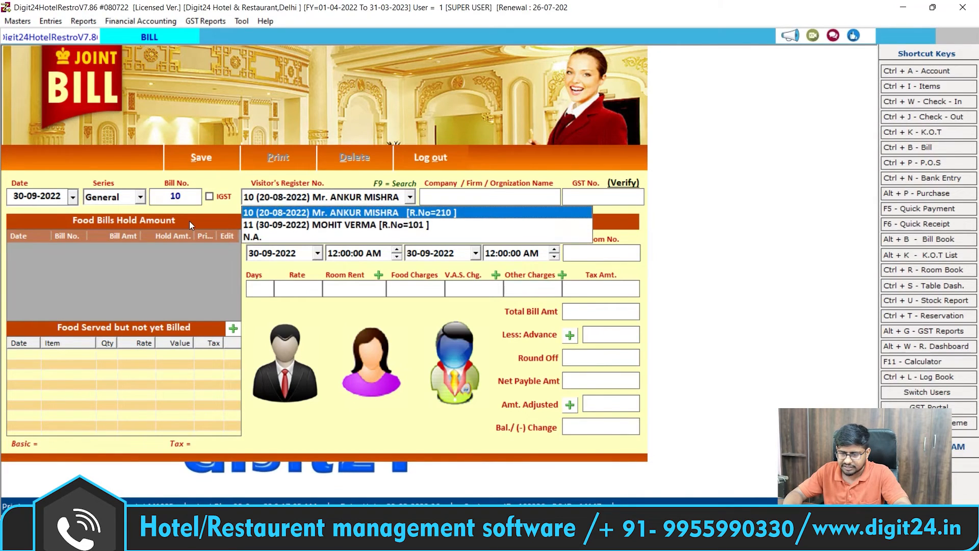
key(Down)
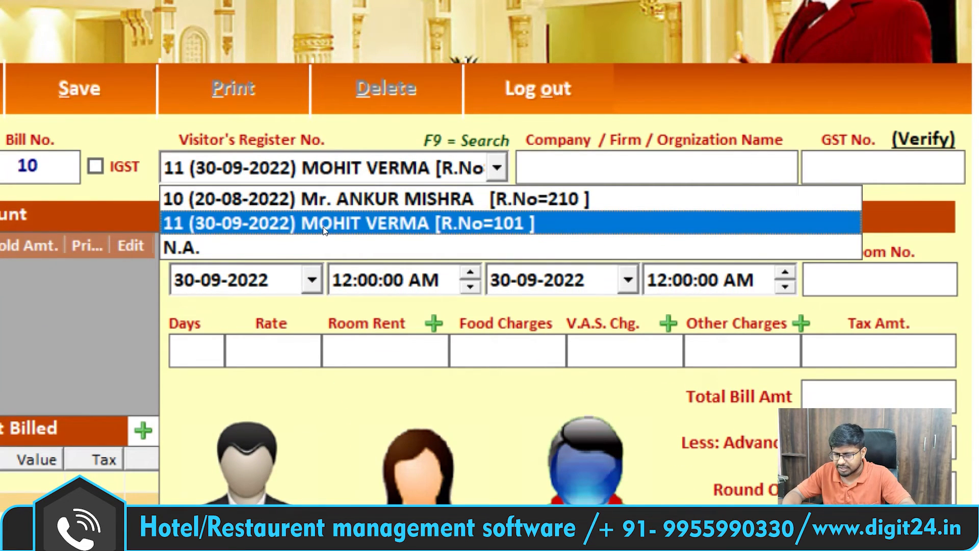
key(Return)
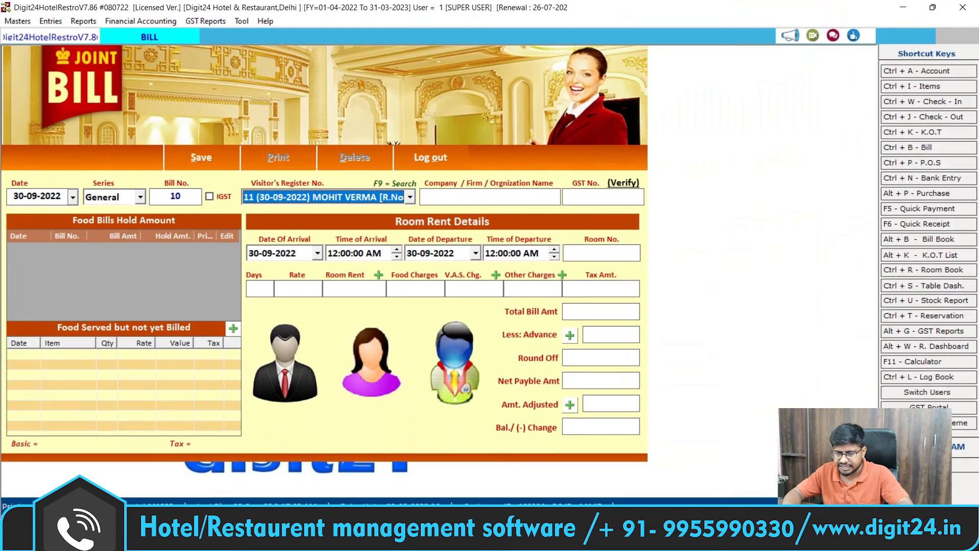
key(Return)
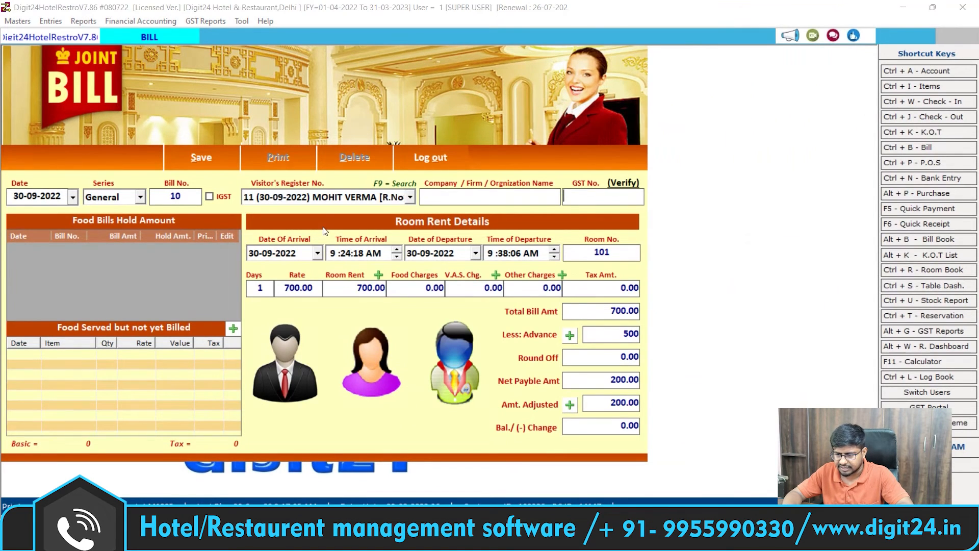
Step: Enter a 1-day stay, pulling in food charges for a 710.00 net payable after the 500 advance
key(Return)
key(Return)
key(Return)
key(Return)
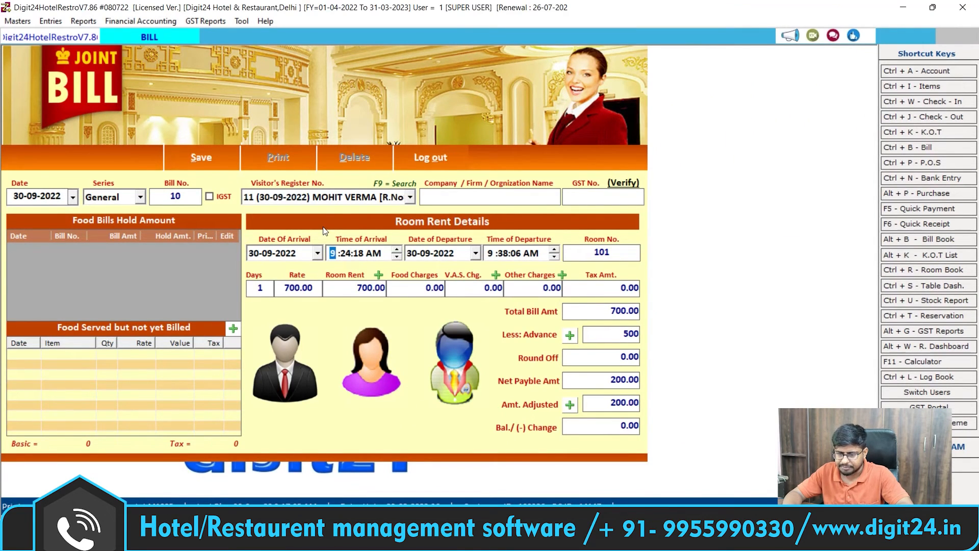
key(Return)
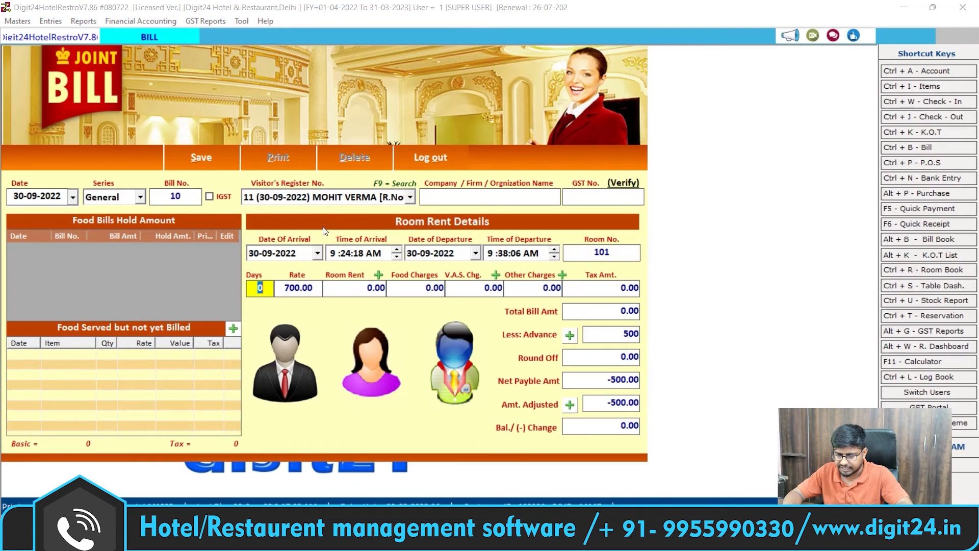
text(1)
key(Return)
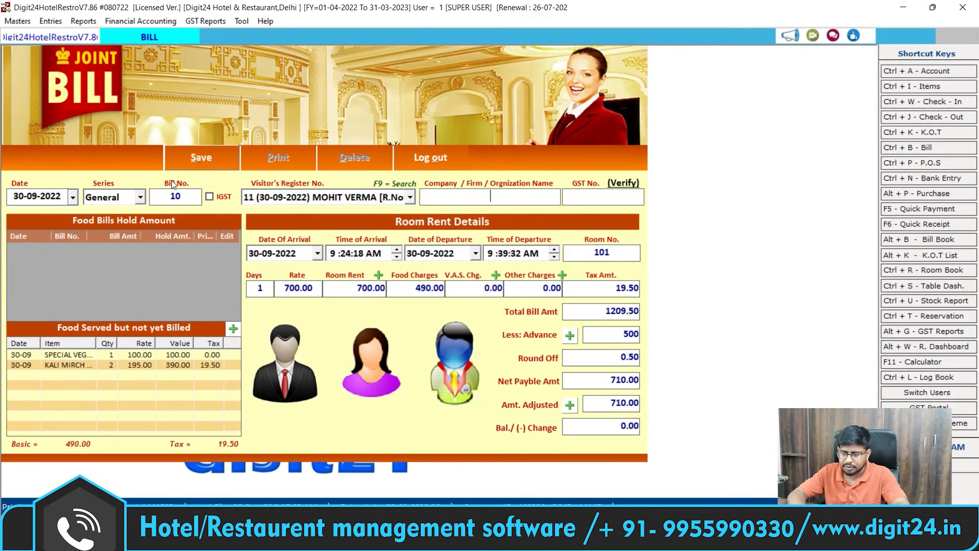
key(Return)
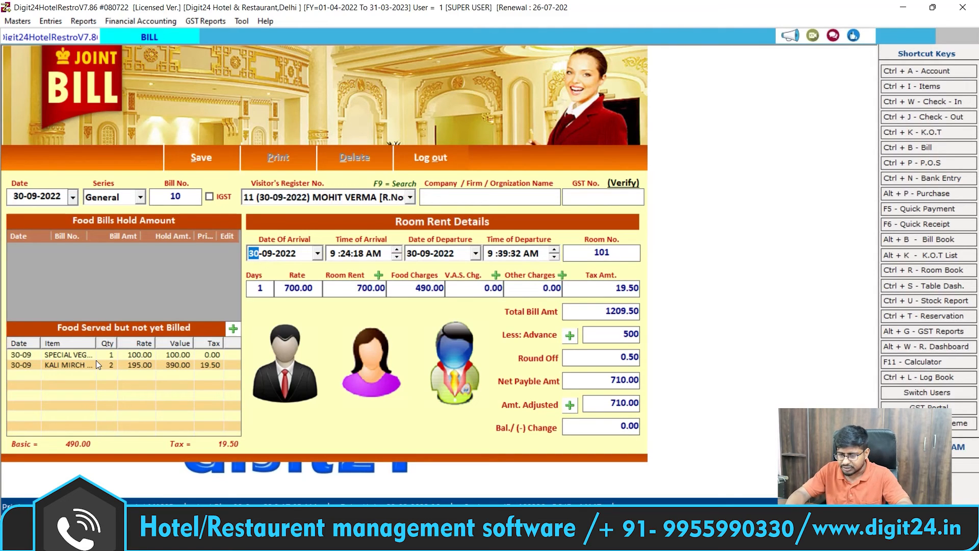
Step: Save bill 10 at 0 days, total 509.50, settling the 10.00 balance in cash after the 500 advance
key(Return)
key(Return)
key(Return)
key(Return)
key(Return)
key(Return)
key(Return)
key(Return)
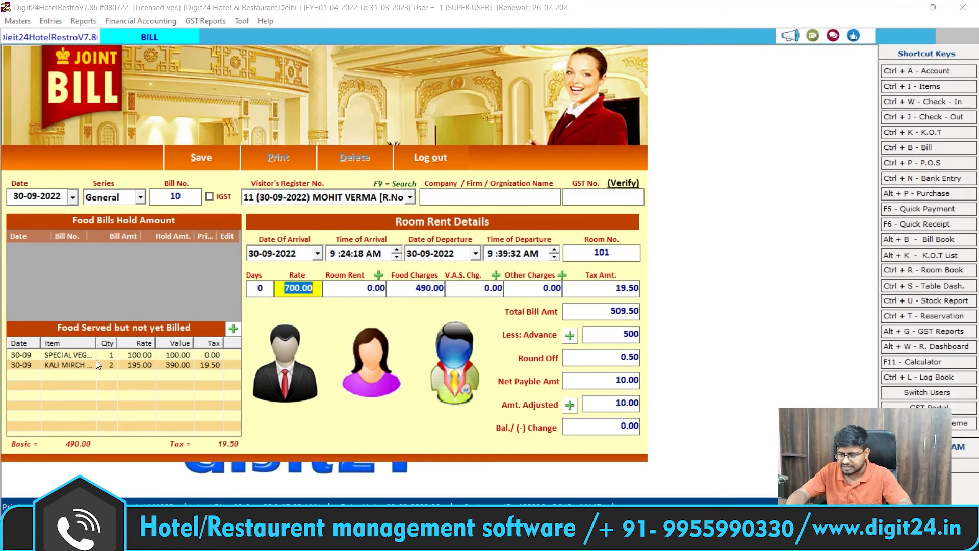
key(Return)
key(Return)
key(Return)
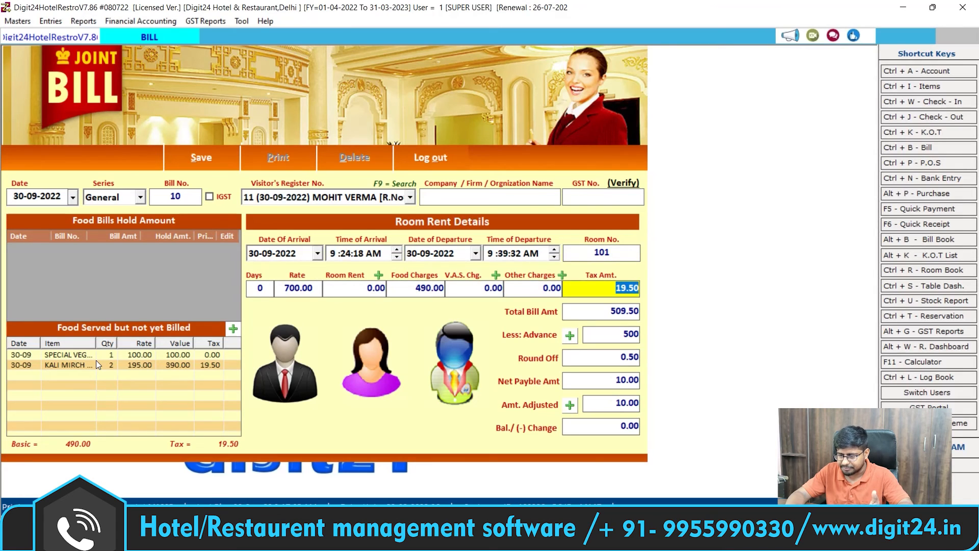
key(Return)
key(Return)
key(Return)
key(Return)
key(Return)
key(Return)
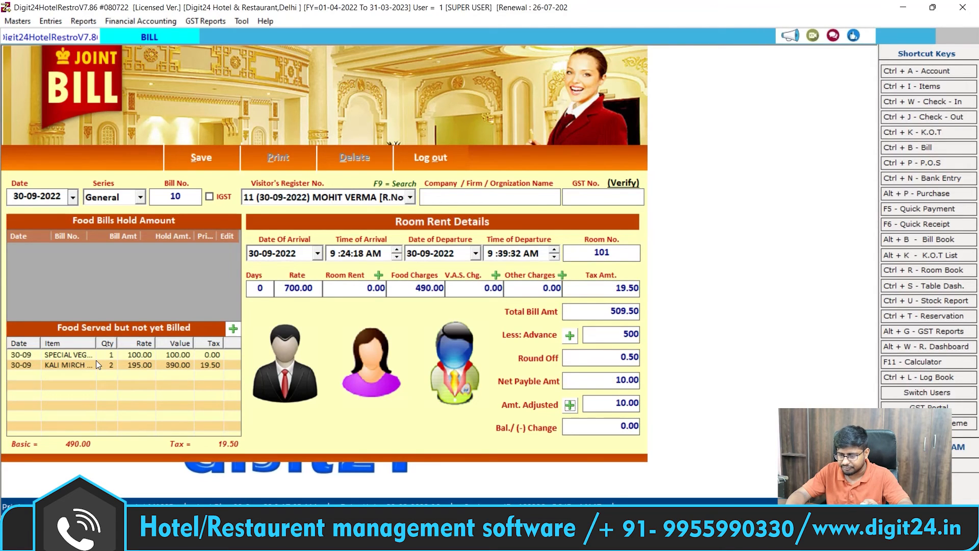
key(Return)
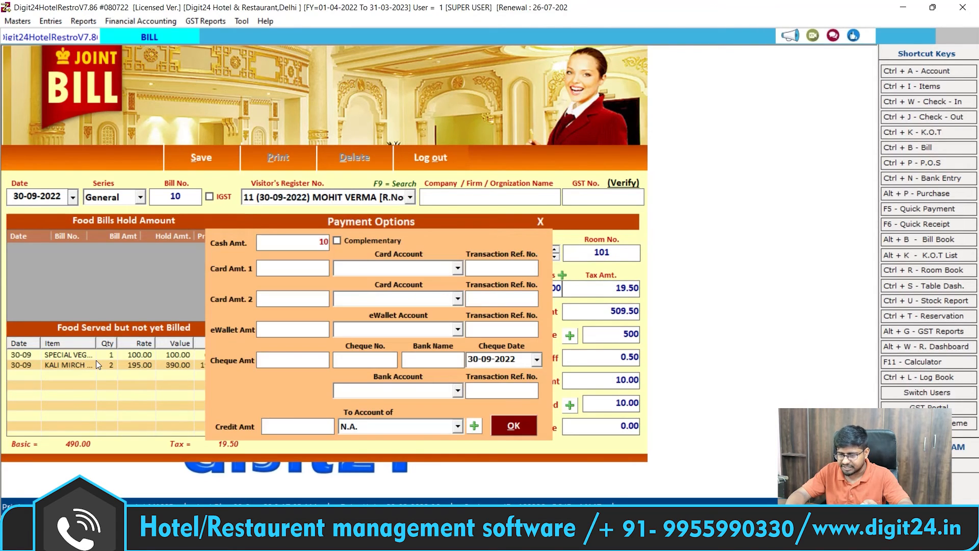
key(Return)
key(Return)
key(Return)
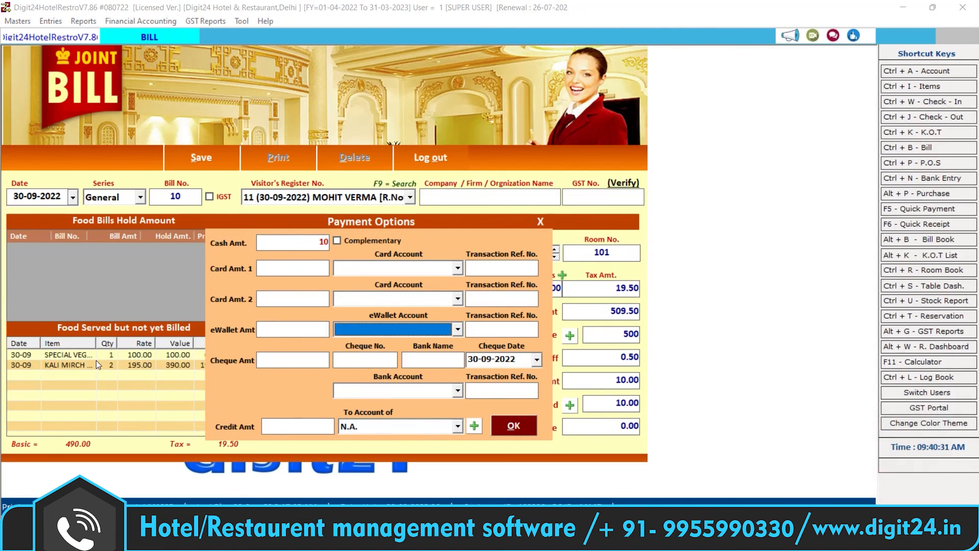
key(Return)
key(Return)
key(Return)
key(Return)
key(Return)
key(Return)
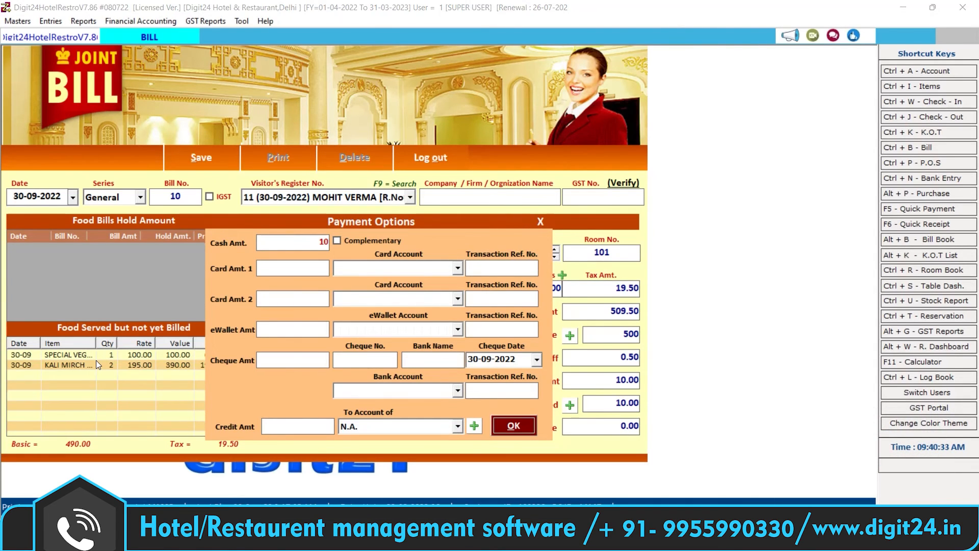
key(Return)
key(Return)
key(Return)
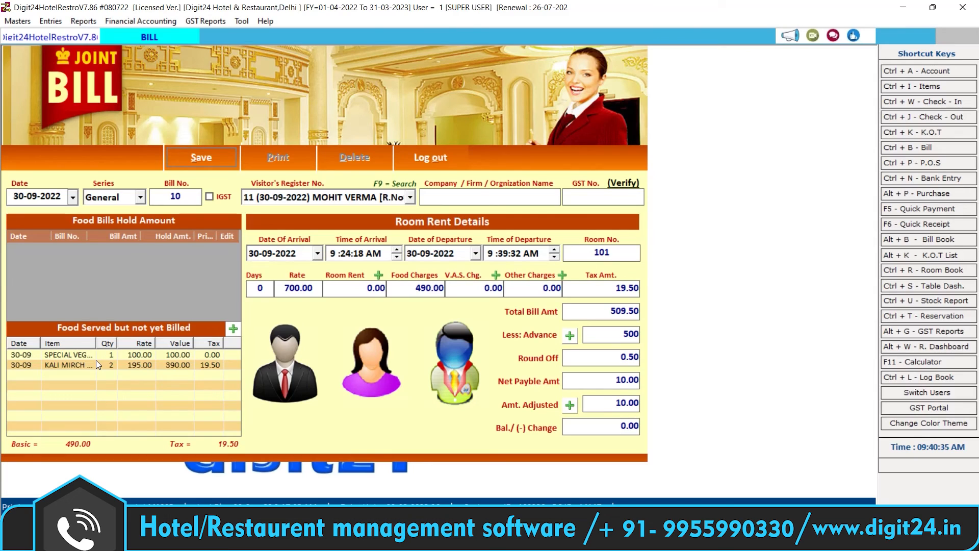
key(Return)
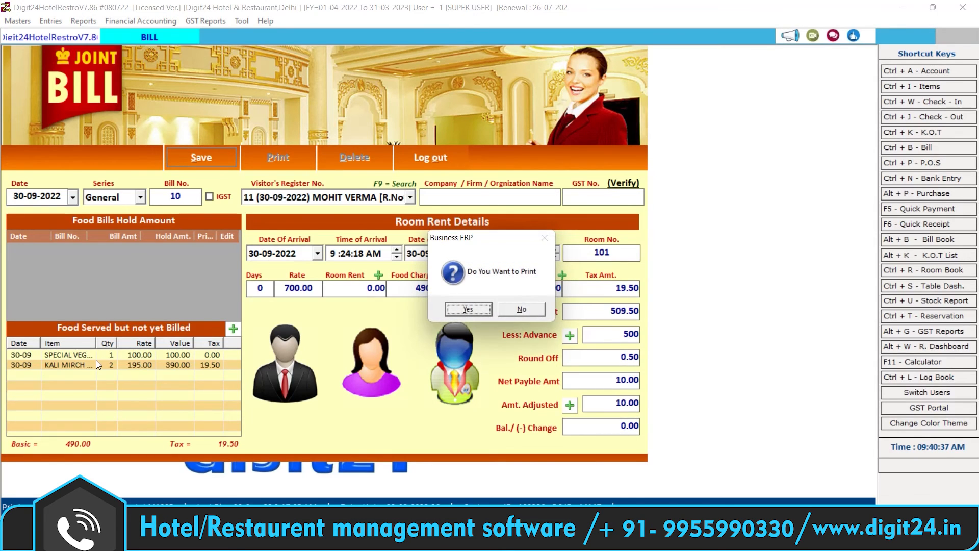
key(Return)
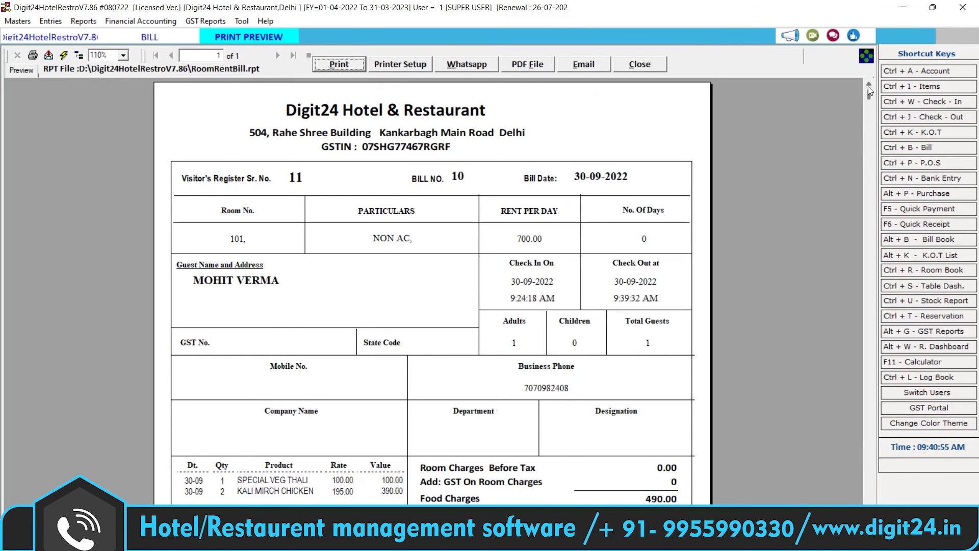
Step: Scroll through bill 10's RoomRentBill preview for room 101, then close it
drag(868, 92, 714, 317)
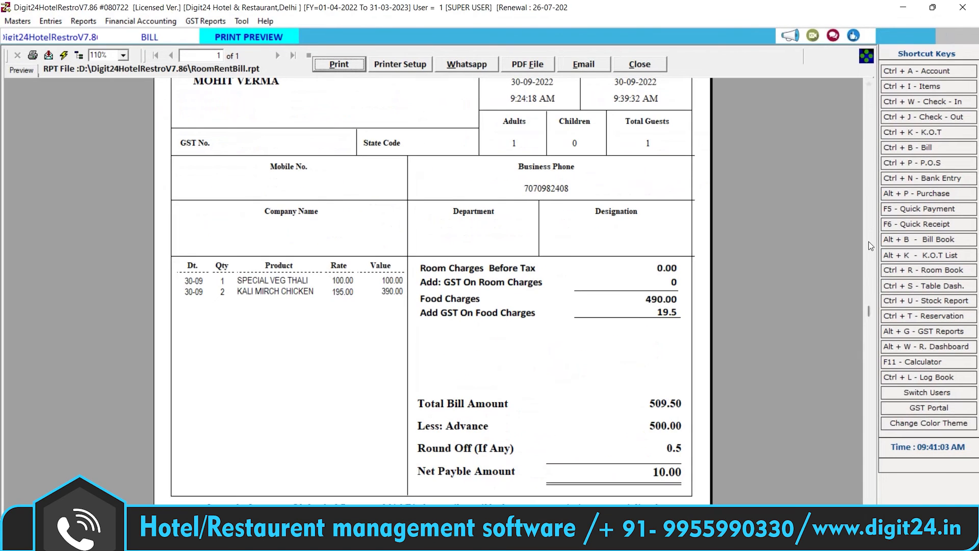
mouse_move(870, 315)
mouse_down()
mouse_move(867, 431)
mouse_move(849, 359)
mouse_up()
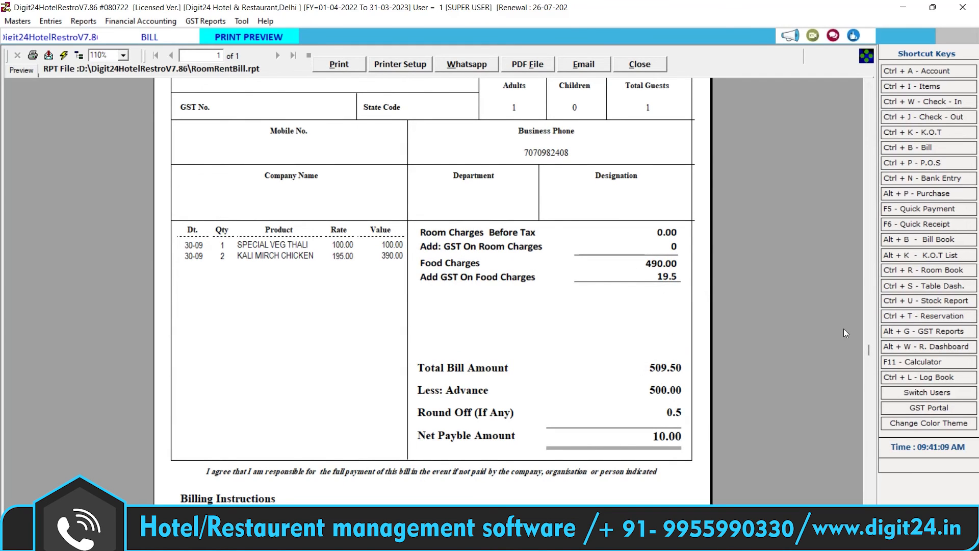
mouse_move(872, 350)
mouse_down()
mouse_move(870, 502)
mouse_move(849, 80)
mouse_move(868, 349)
mouse_up()
click(640, 63)
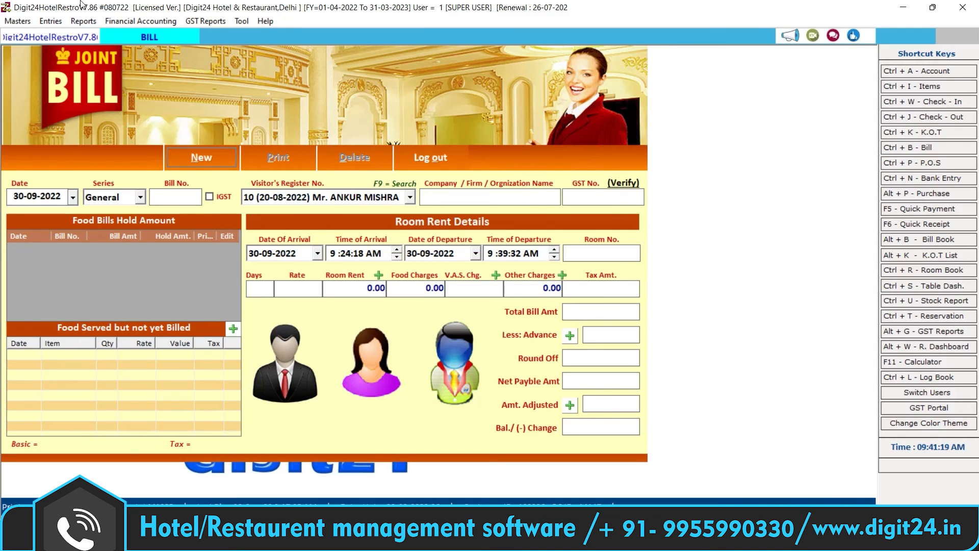
Step: Bring up the Room Dashboard from the Entries menu, showing rooms 101 to A101 all vacant
click(83, 21)
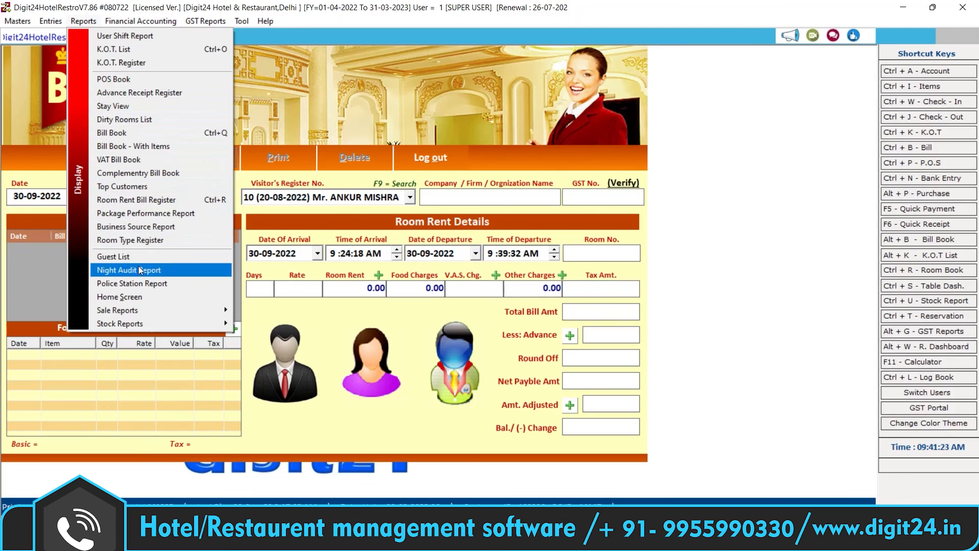
click(50, 21)
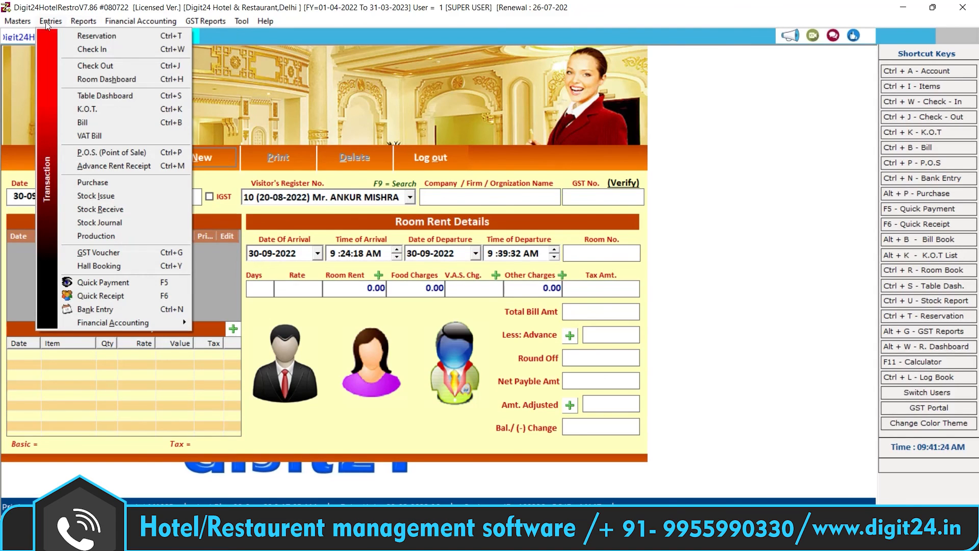
click(94, 80)
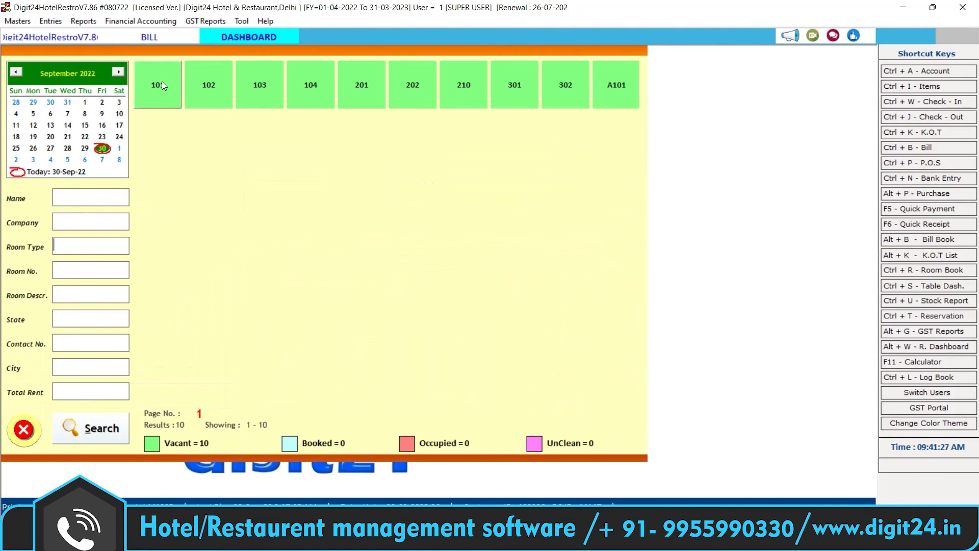